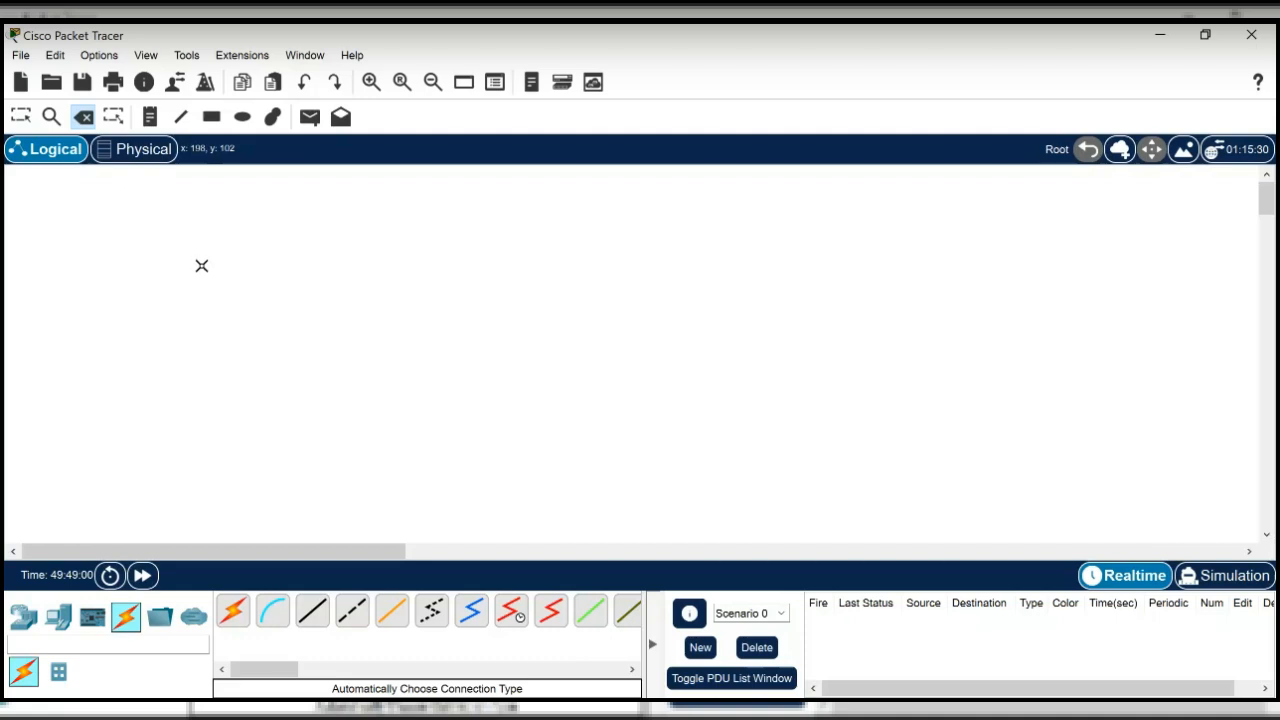
- Place a laptop from the end devices in the left half of the empty workspace
{"action": "left_click", "coordinate": [23, 617]}
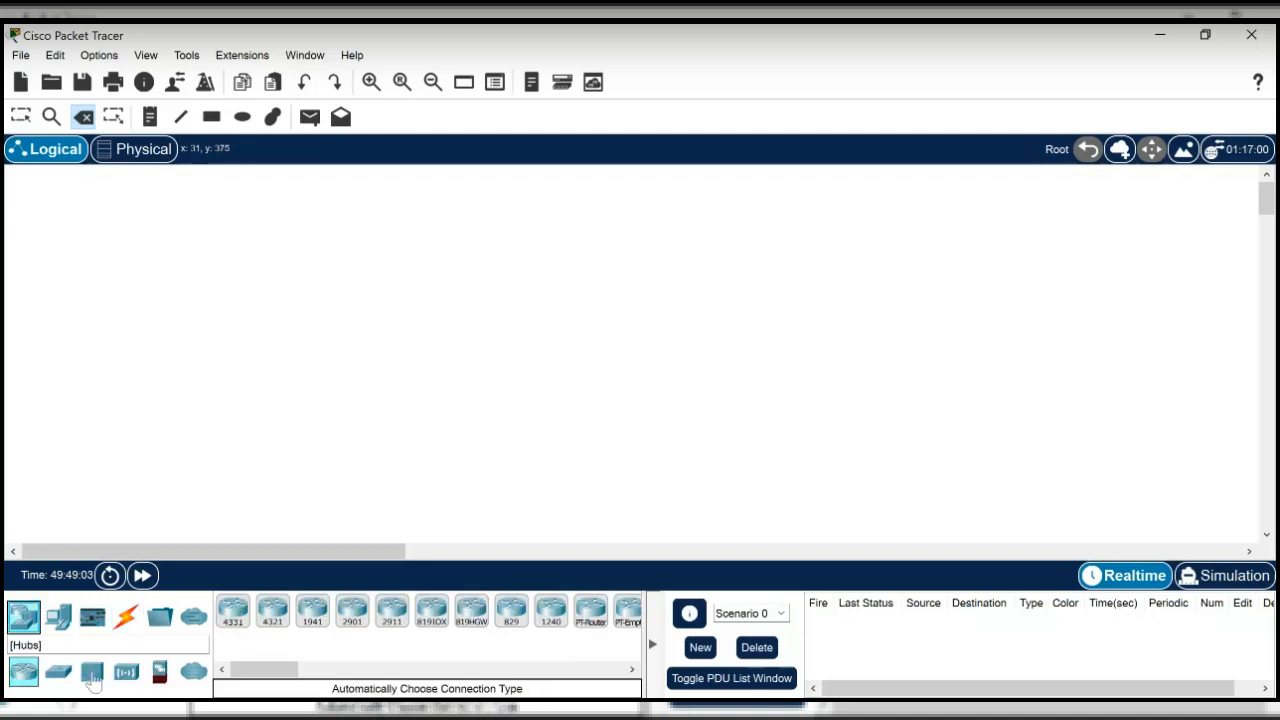
{"action": "left_click", "coordinate": [58, 671]}
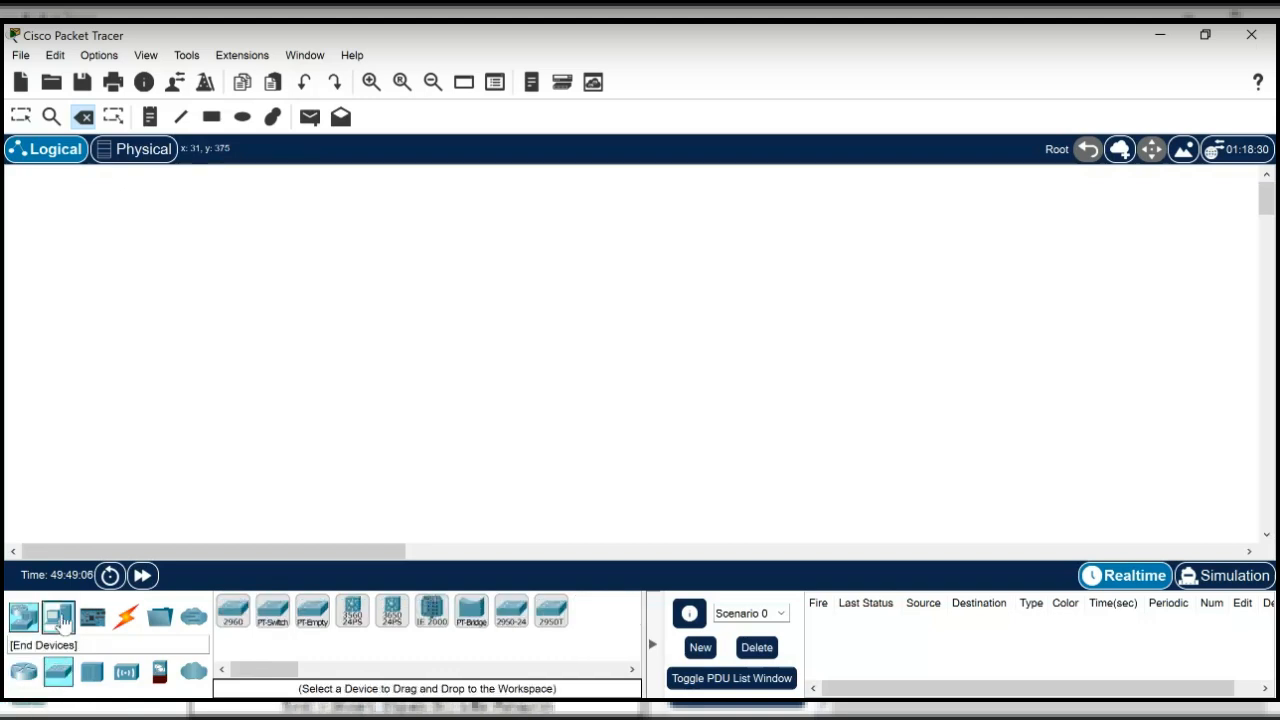
{"action": "left_click", "coordinate": [60, 618]}
{"action": "left_click", "coordinate": [270, 618]}
{"action": "left_click", "coordinate": [330, 395]}
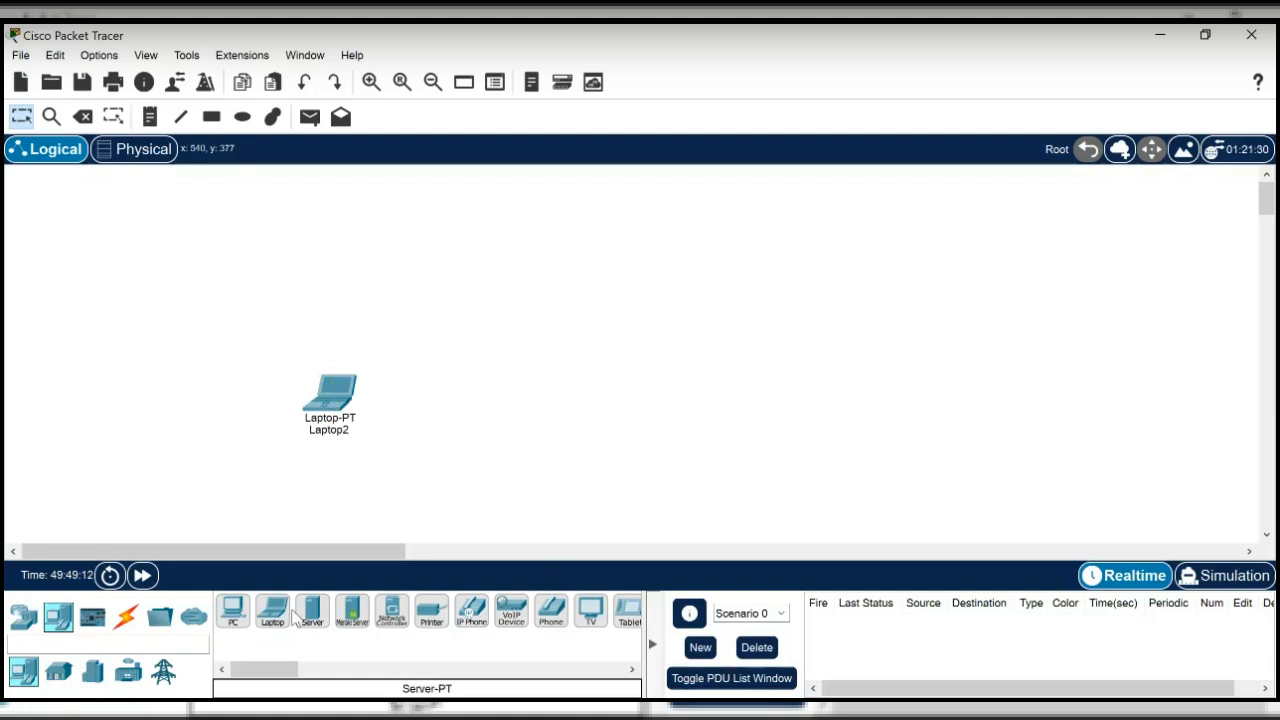
- Add an analog phone to the right of the laptop and a 1941 router above and between them
{"action": "left_click", "coordinate": [550, 612]}
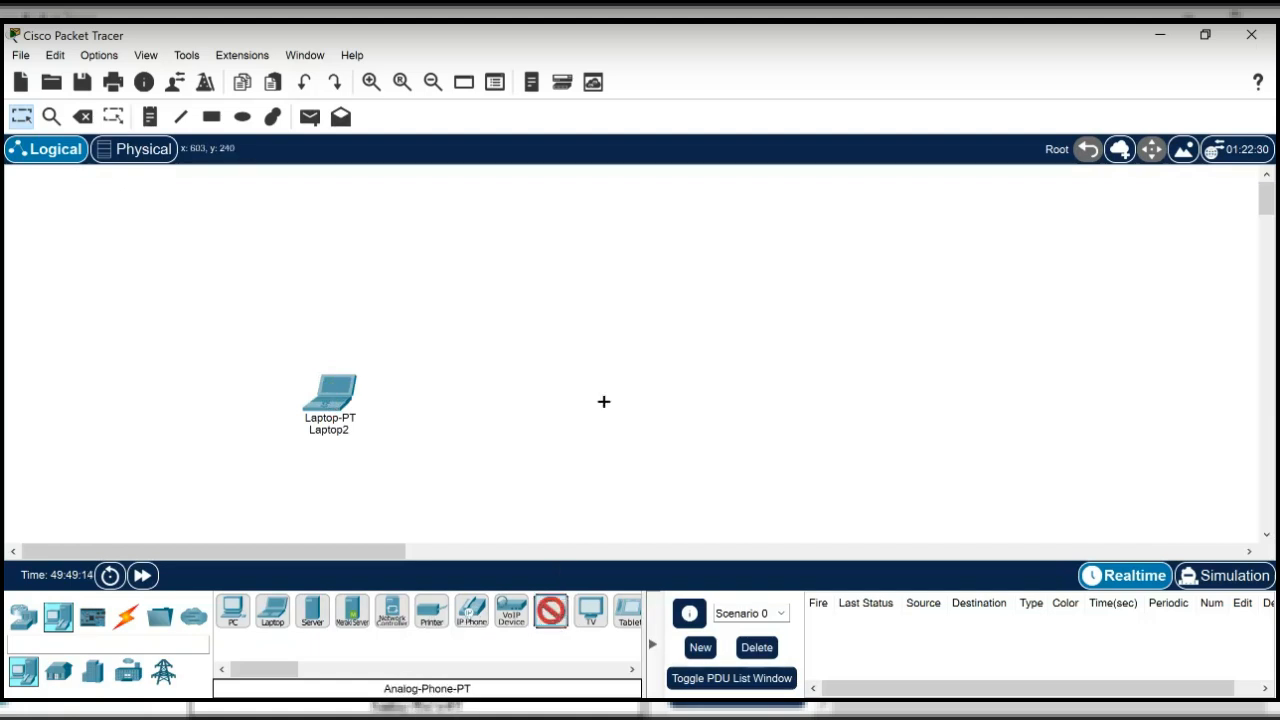
{"action": "left_click", "coordinate": [580, 420]}
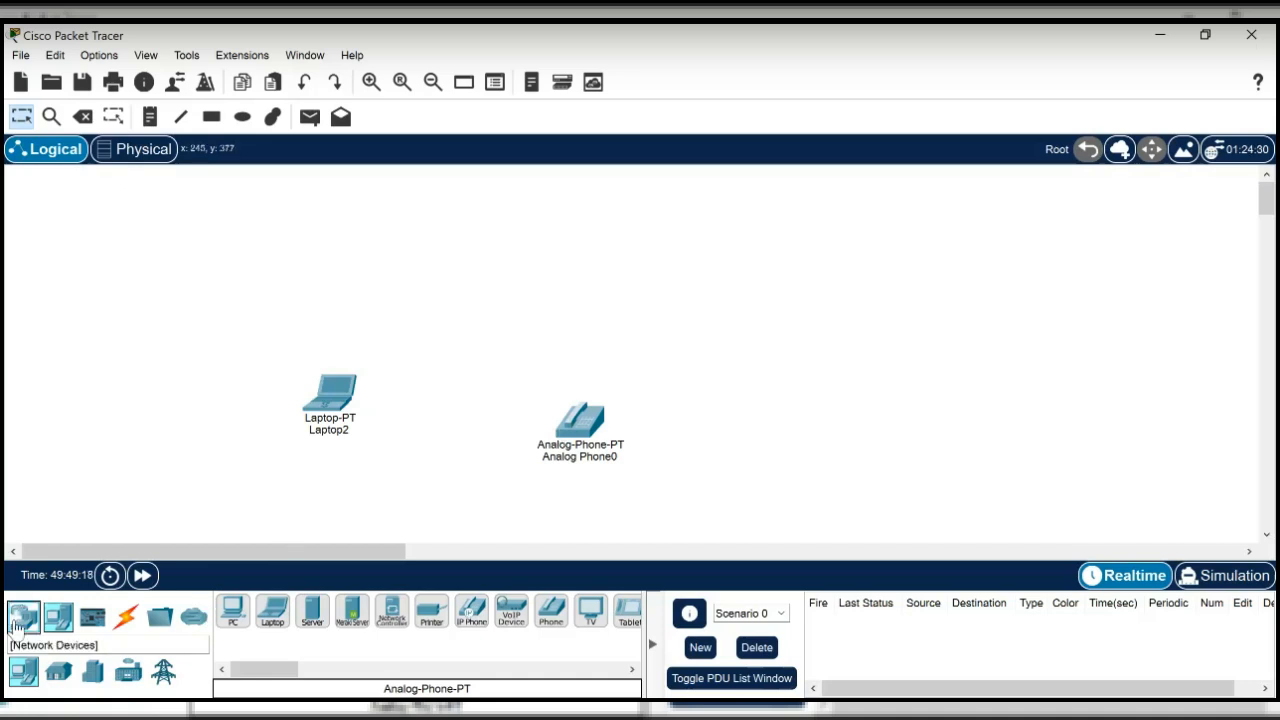
{"action": "left_click", "coordinate": [20, 618]}
{"action": "left_click", "coordinate": [314, 614]}
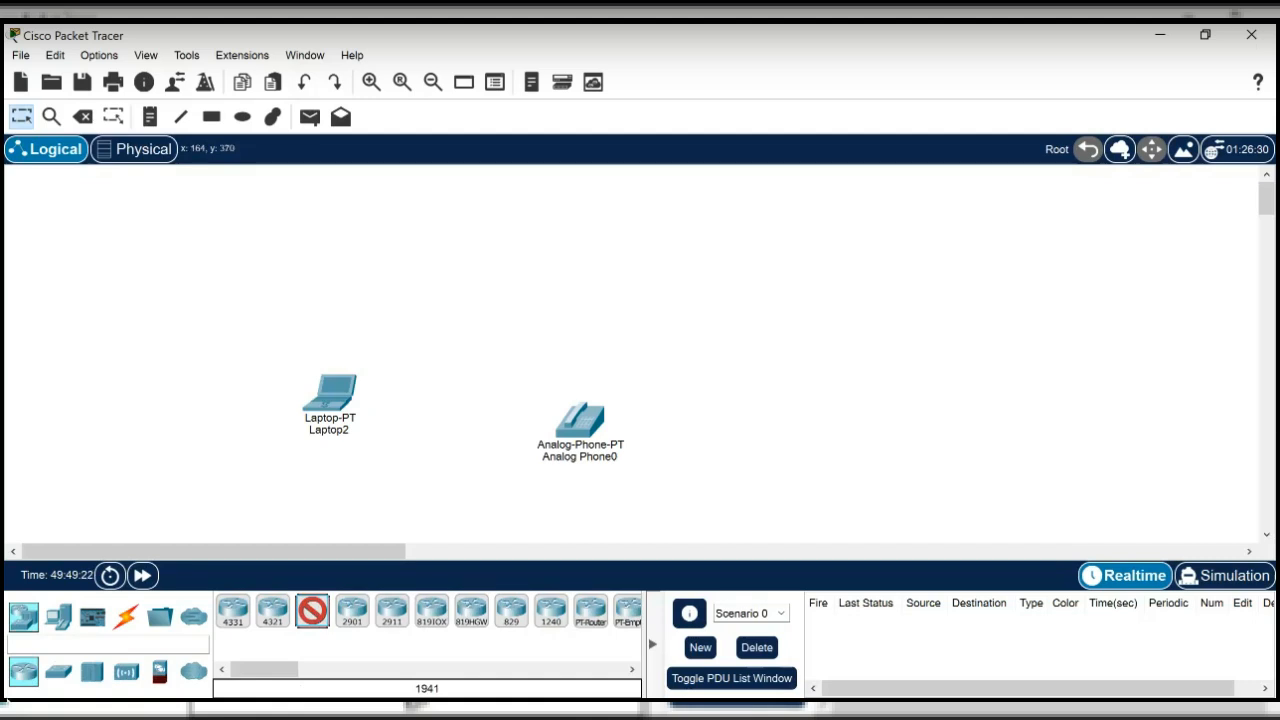
{"action": "left_click", "coordinate": [474, 276]}
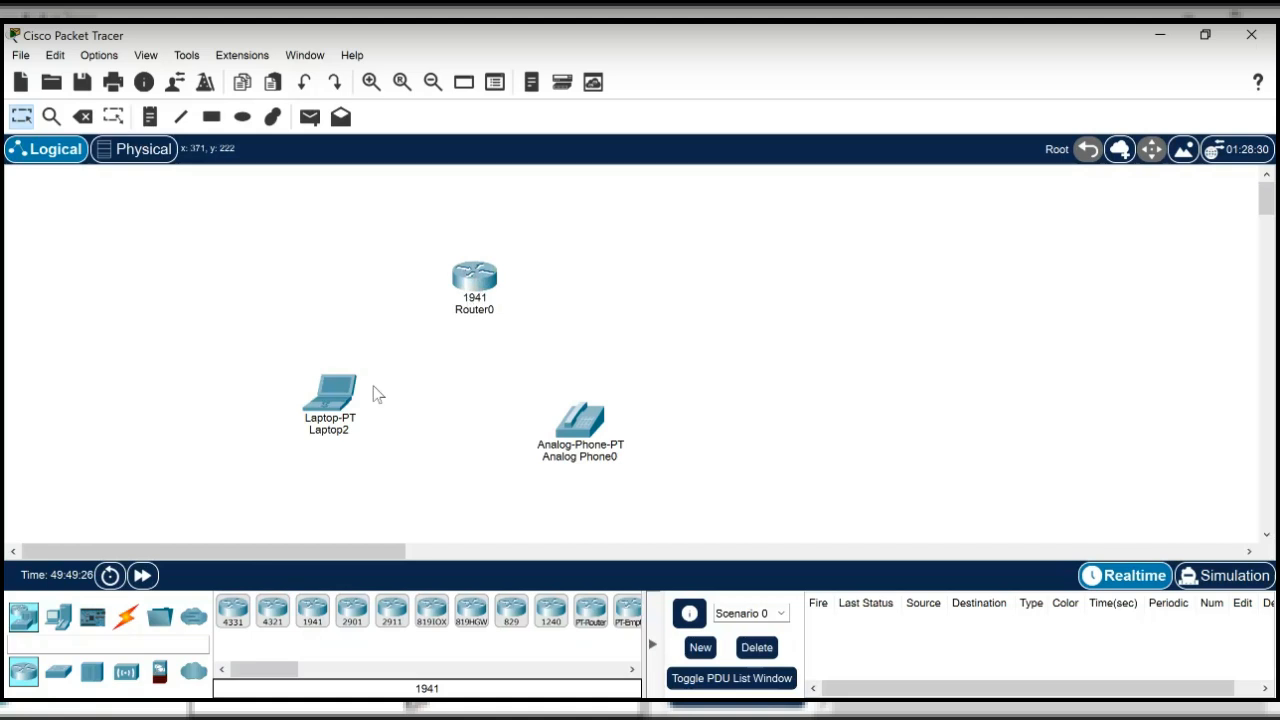
- Connect the laptop to the 1941 router with an automatically chosen cable
{"action": "left_click", "coordinate": [126, 617]}
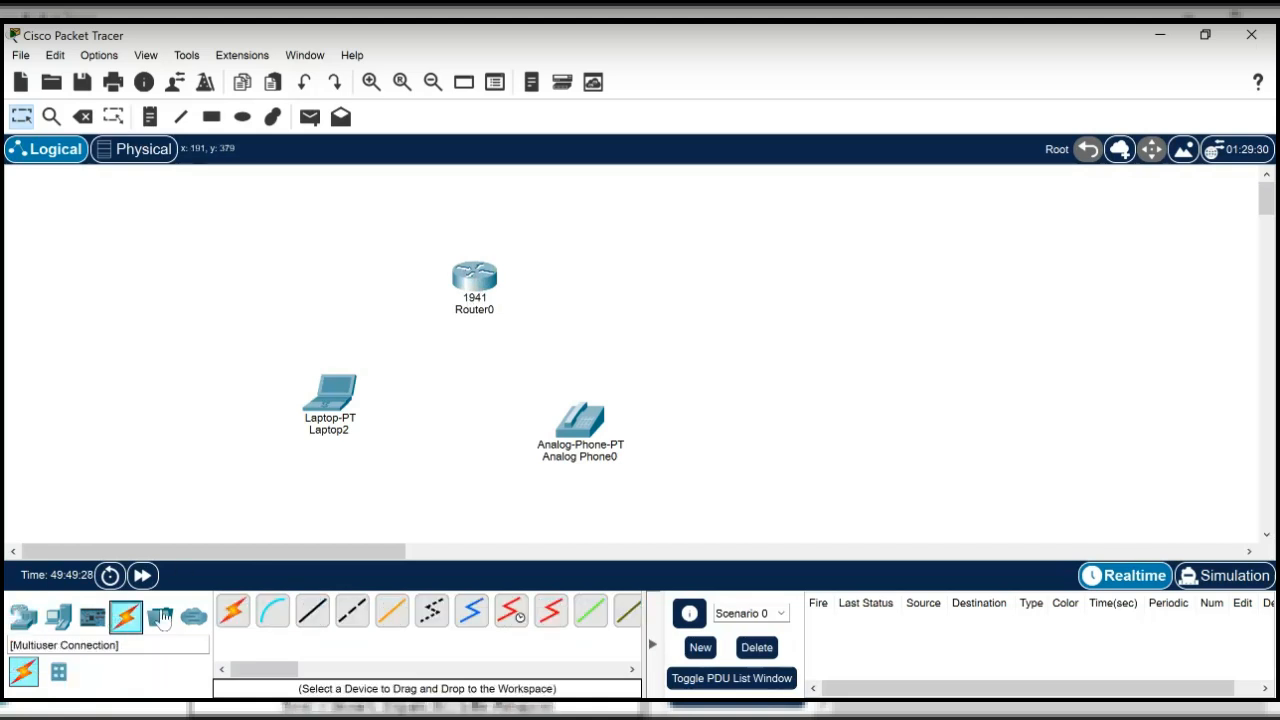
{"action": "left_click", "coordinate": [231, 613]}
{"action": "left_click", "coordinate": [342, 389]}
{"action": "left_click", "coordinate": [476, 278]}
- Try to connect the analog phone to the 1941 router with an automatically chosen cable
{"action": "left_click", "coordinate": [232, 613]}
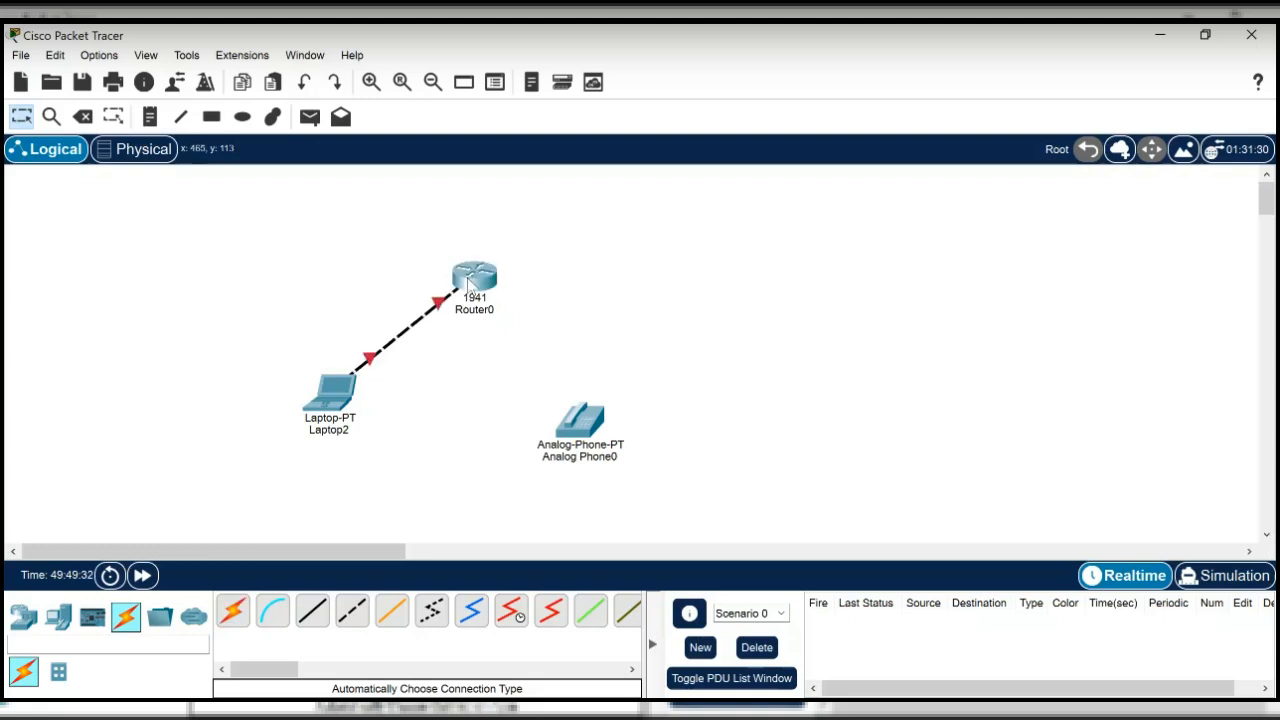
{"action": "left_click", "coordinate": [232, 613]}
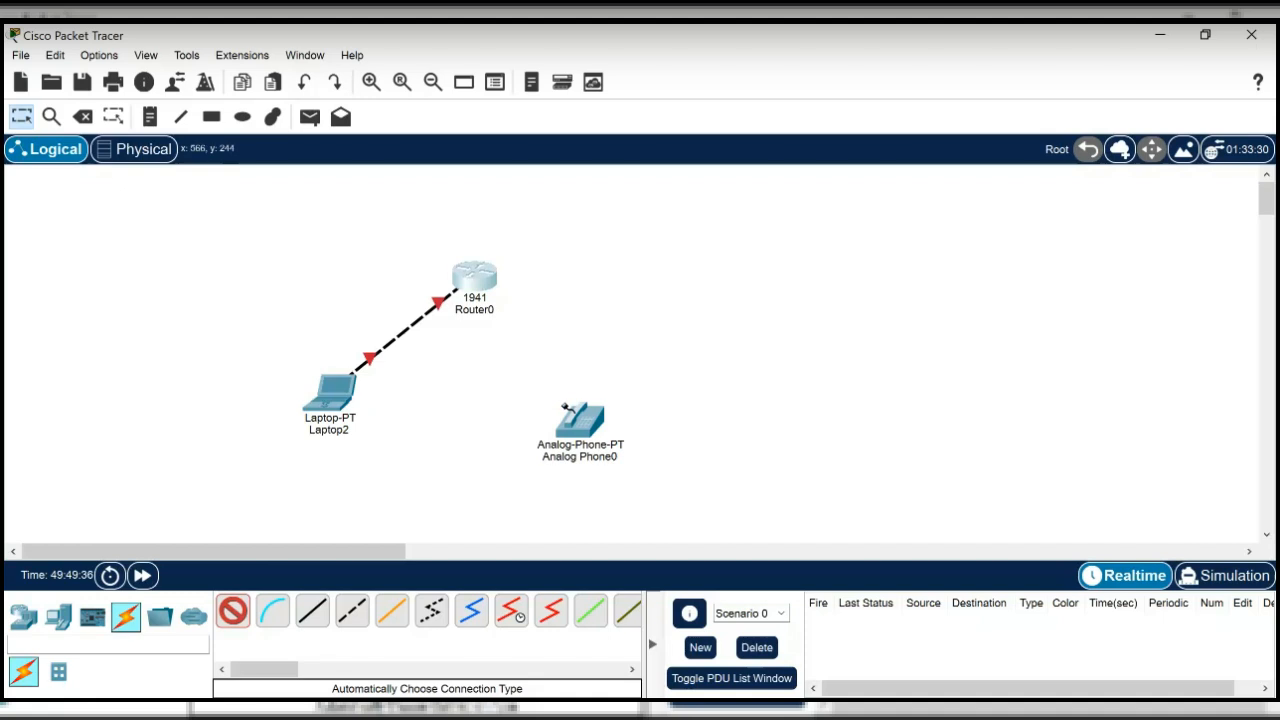
{"action": "left_click", "coordinate": [578, 414]}
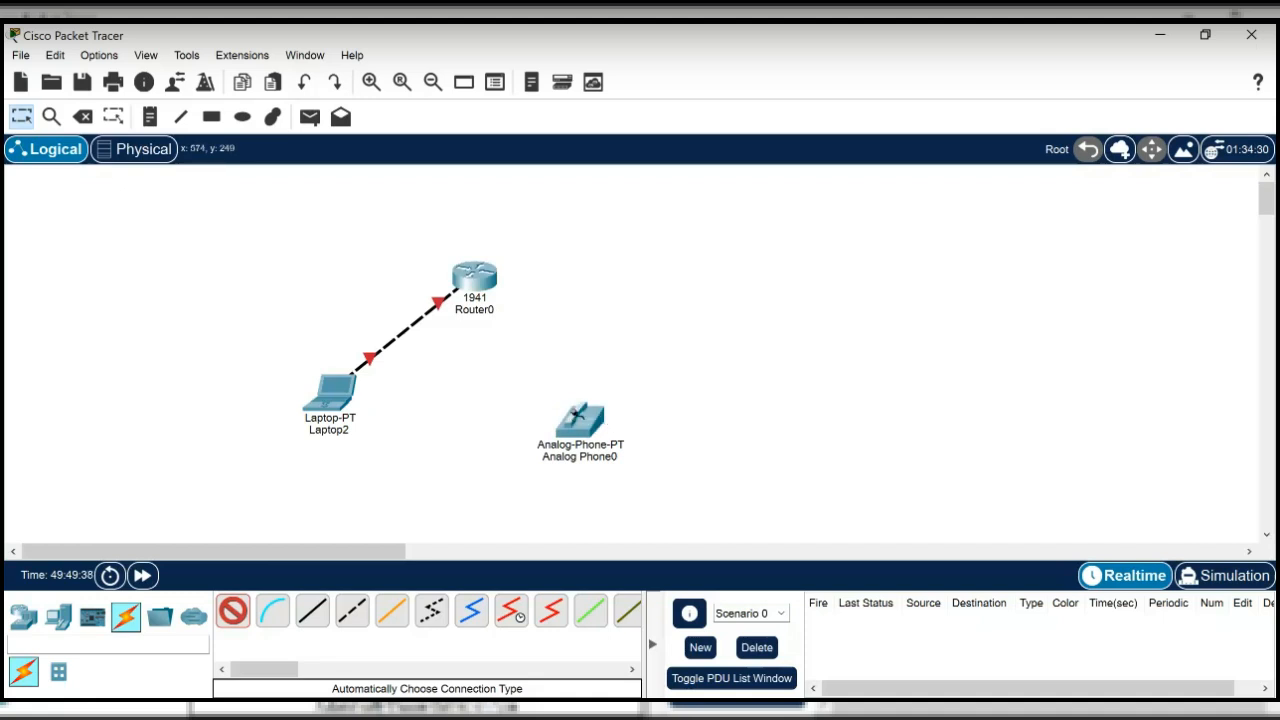
{"action": "left_click", "coordinate": [483, 282]}
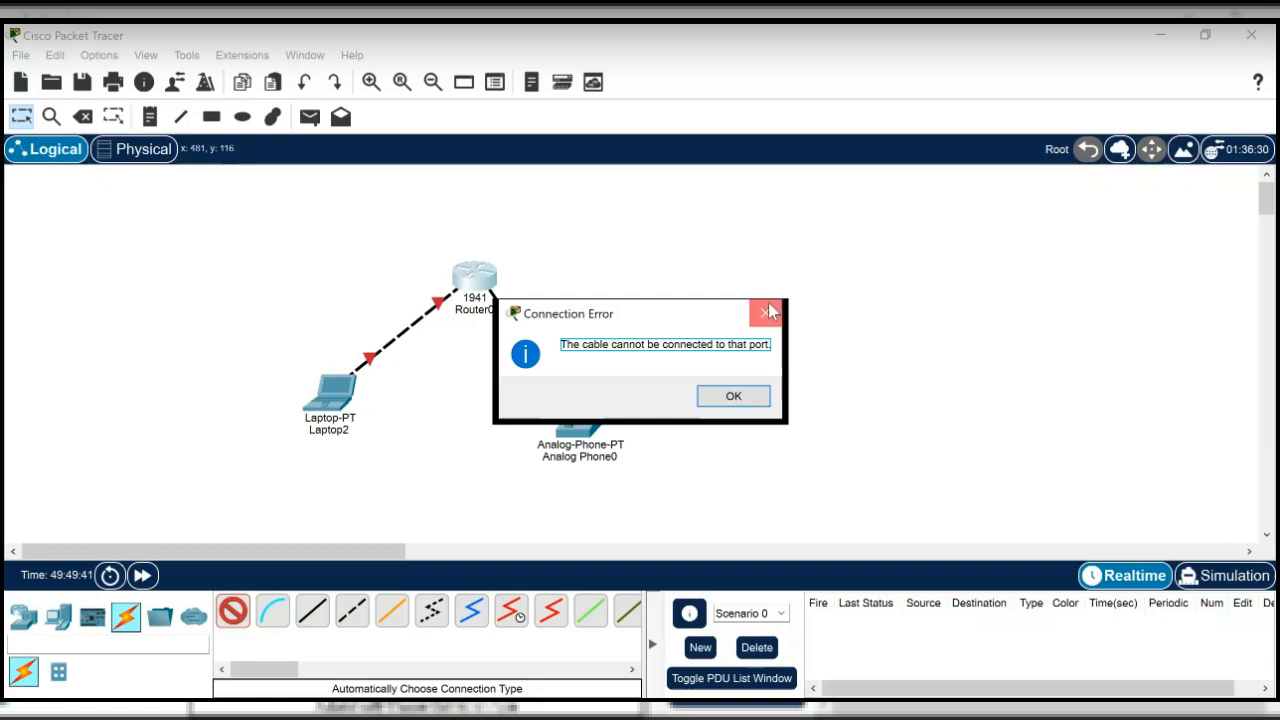
{"action": "left_click", "coordinate": [768, 313]}
{"action": "left_click", "coordinate": [126, 620]}
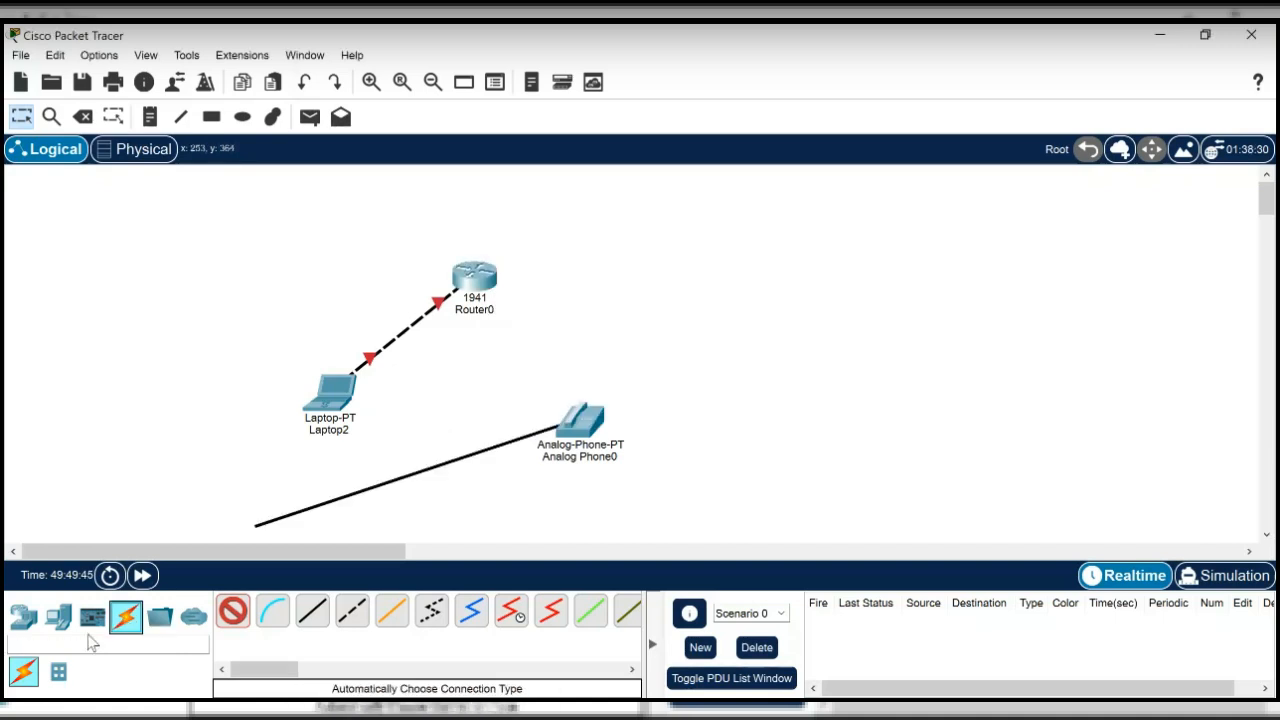
- Discard the pending phone cable and delete the 1941 router from the workspace
{"action": "left_click", "coordinate": [82, 117]}
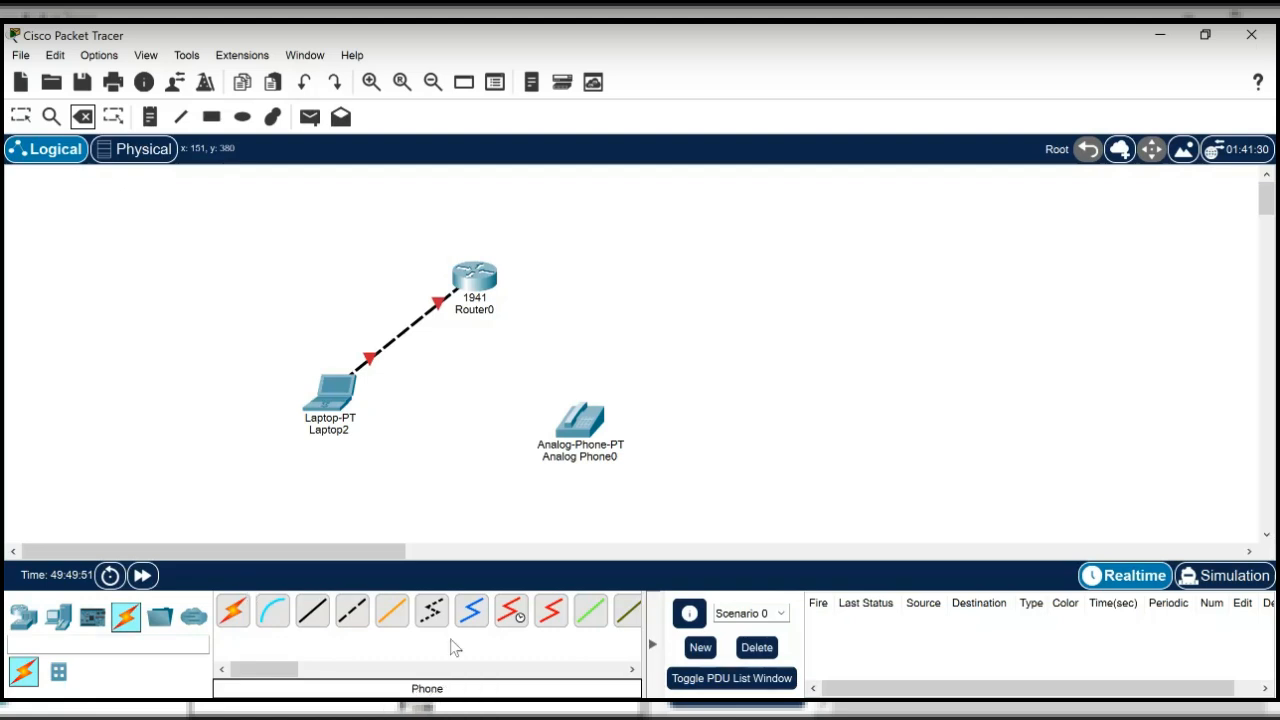
{"action": "left_click", "coordinate": [469, 281]}
{"action": "left_click", "coordinate": [651, 400]}
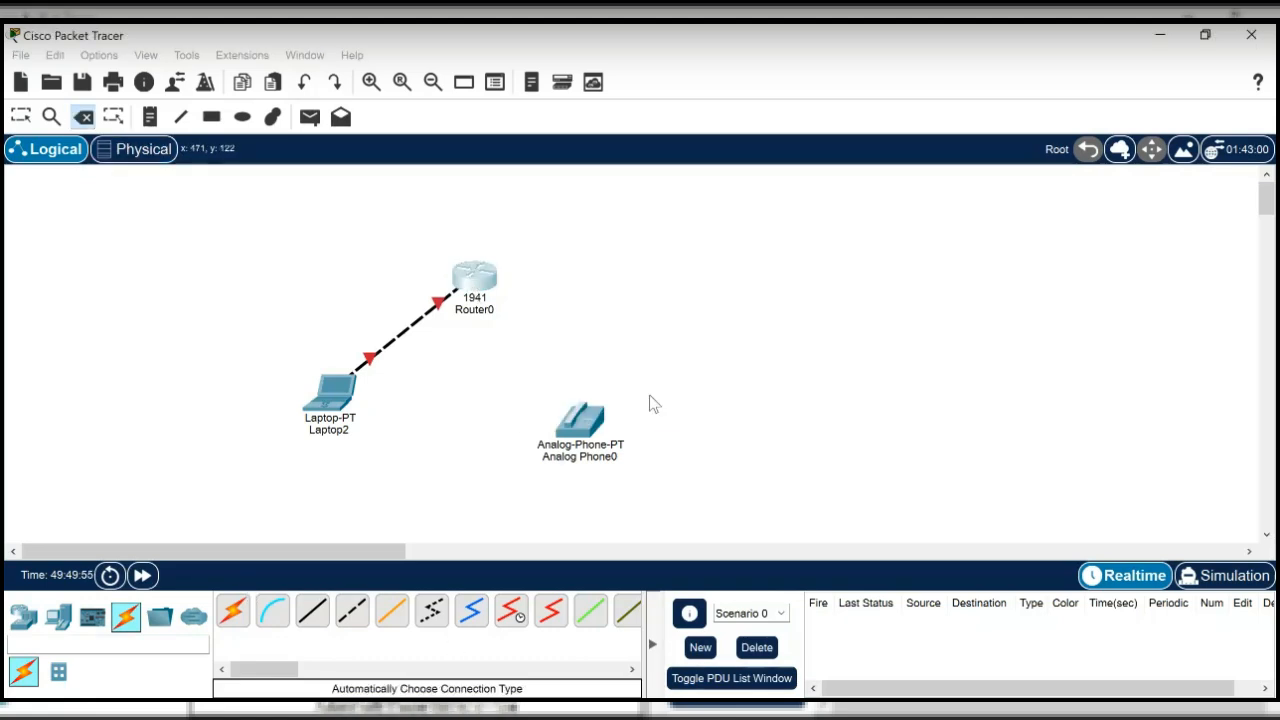
- Place a 3560-24PS multilayer switch above and between the laptop and the analog phone
{"action": "left_click", "coordinate": [23, 617]}
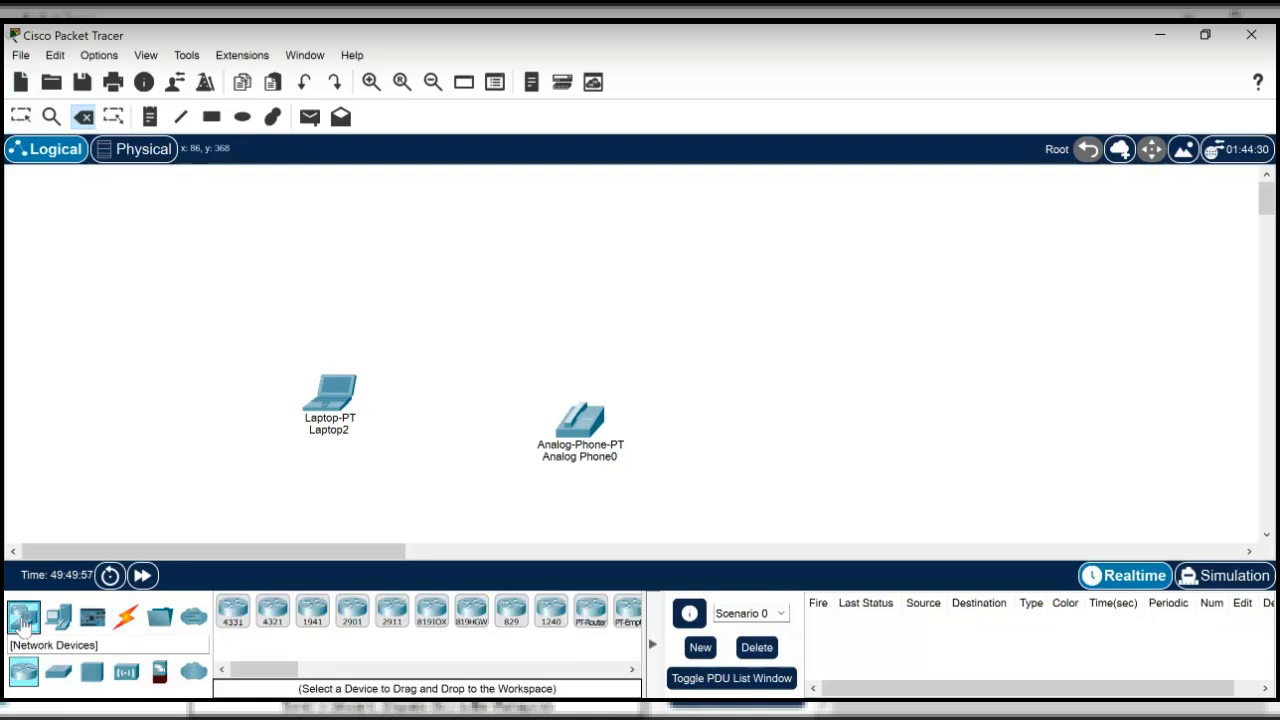
{"action": "left_click", "coordinate": [60, 676]}
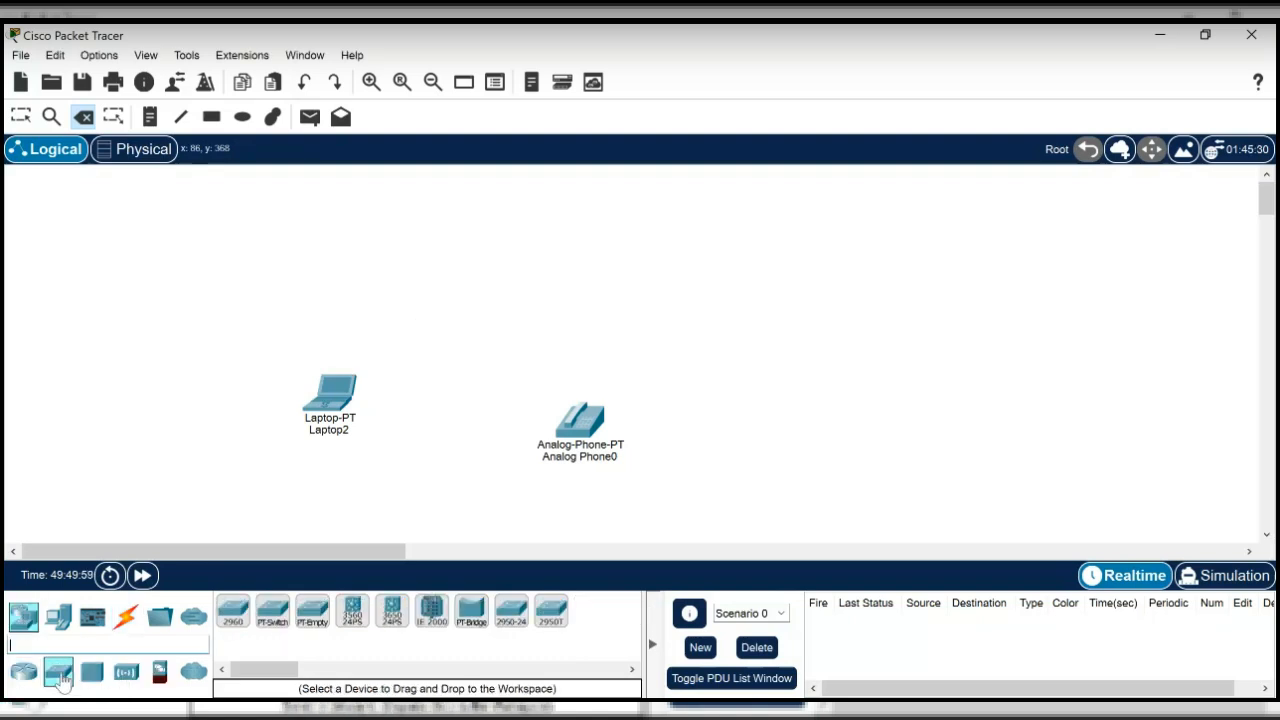
{"action": "left_click", "coordinate": [352, 612]}
{"action": "left_click", "coordinate": [480, 260]}
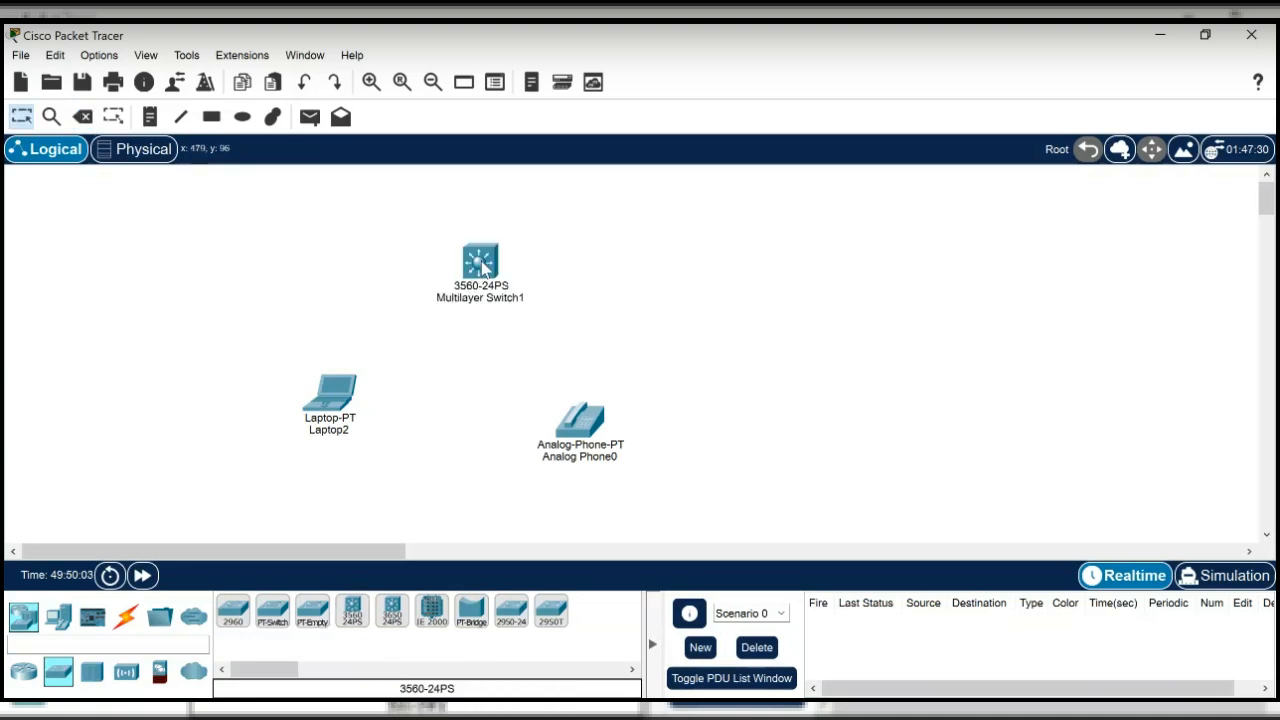
- Connect the laptop to the 3560-24PS multilayer switch with an automatically chosen cable
{"action": "left_click", "coordinate": [126, 616]}
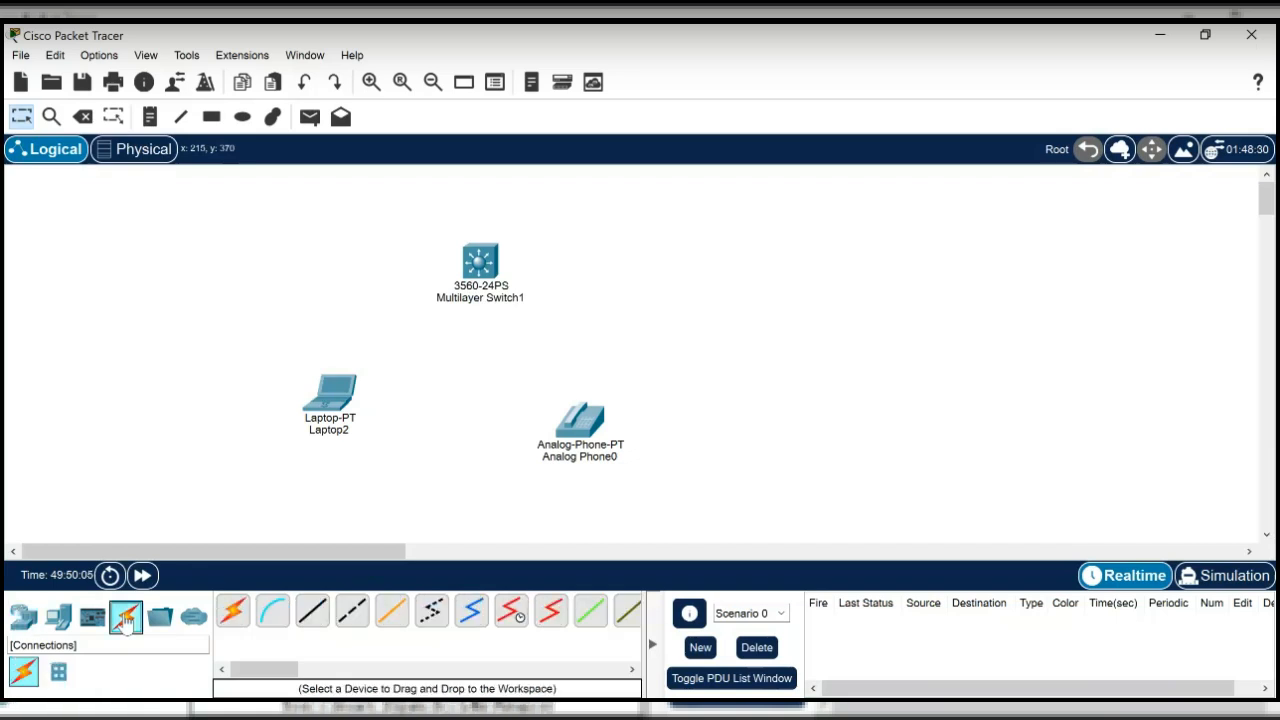
{"action": "left_click", "coordinate": [339, 393]}
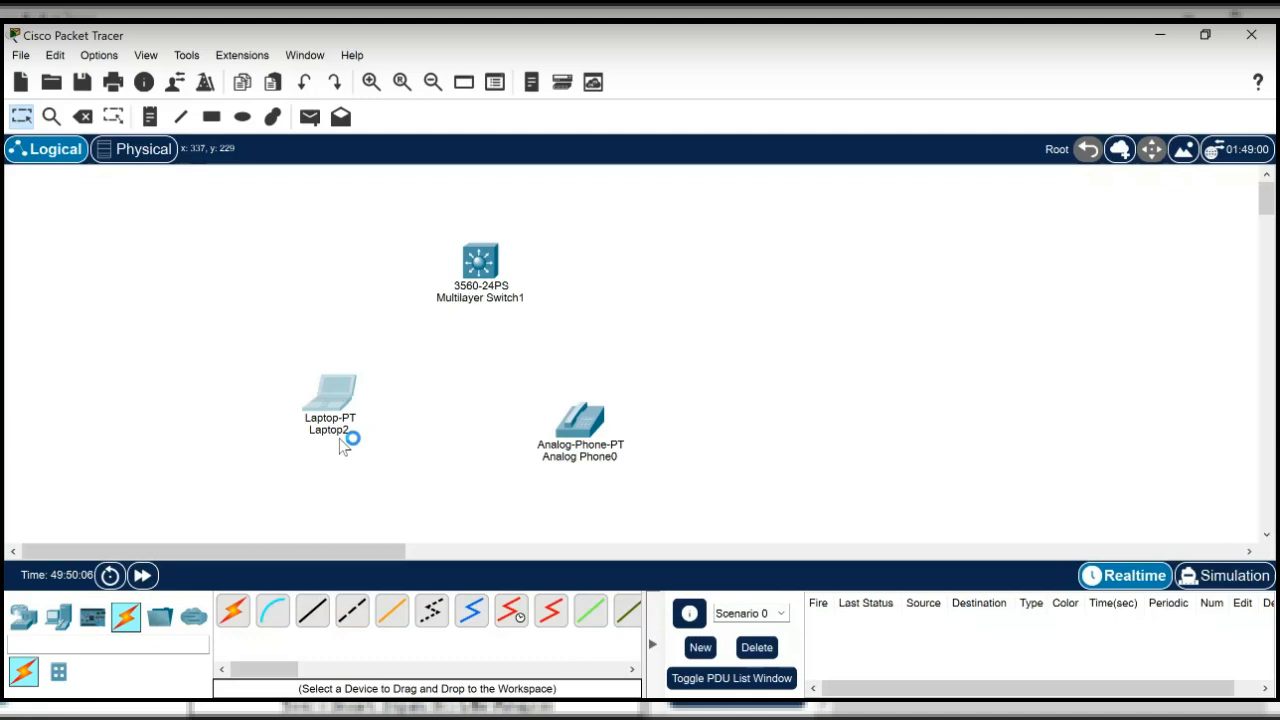
{"action": "left_click", "coordinate": [232, 620]}
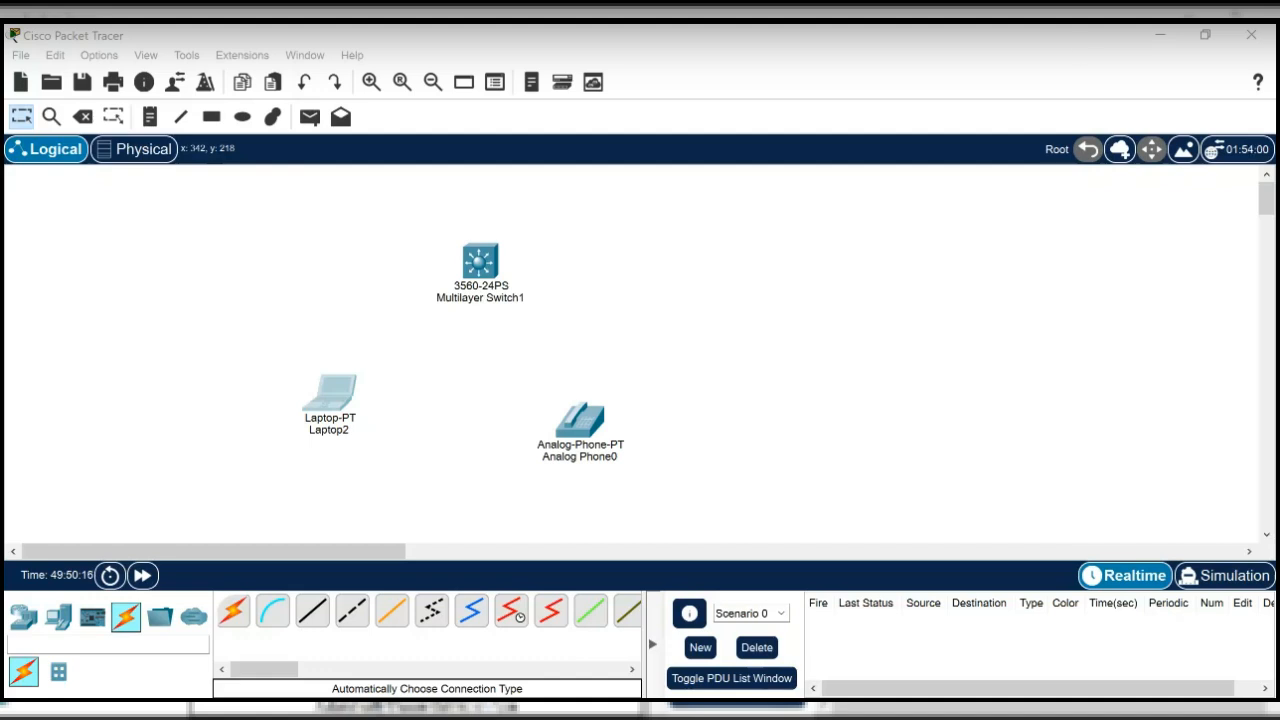
{"action": "left_click", "coordinate": [1016, 37]}
{"action": "left_click", "coordinate": [233, 610]}
{"action": "left_click", "coordinate": [349, 390]}
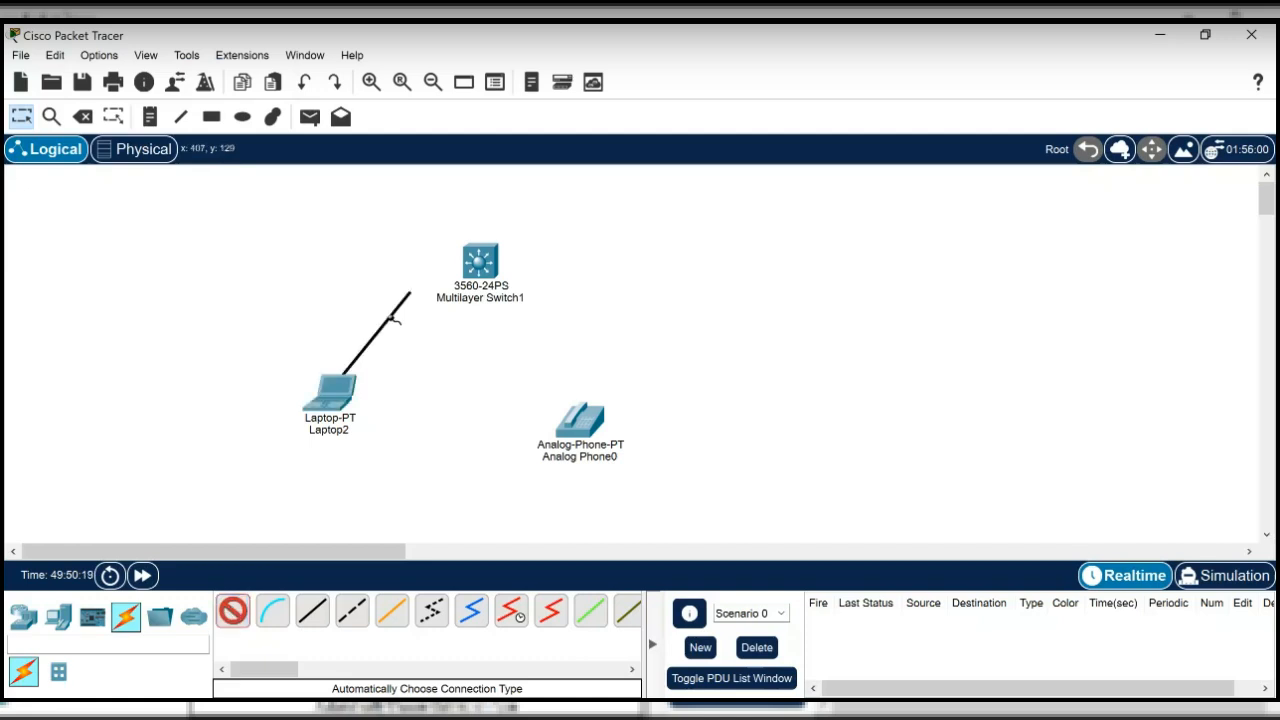
{"action": "left_click", "coordinate": [480, 262]}
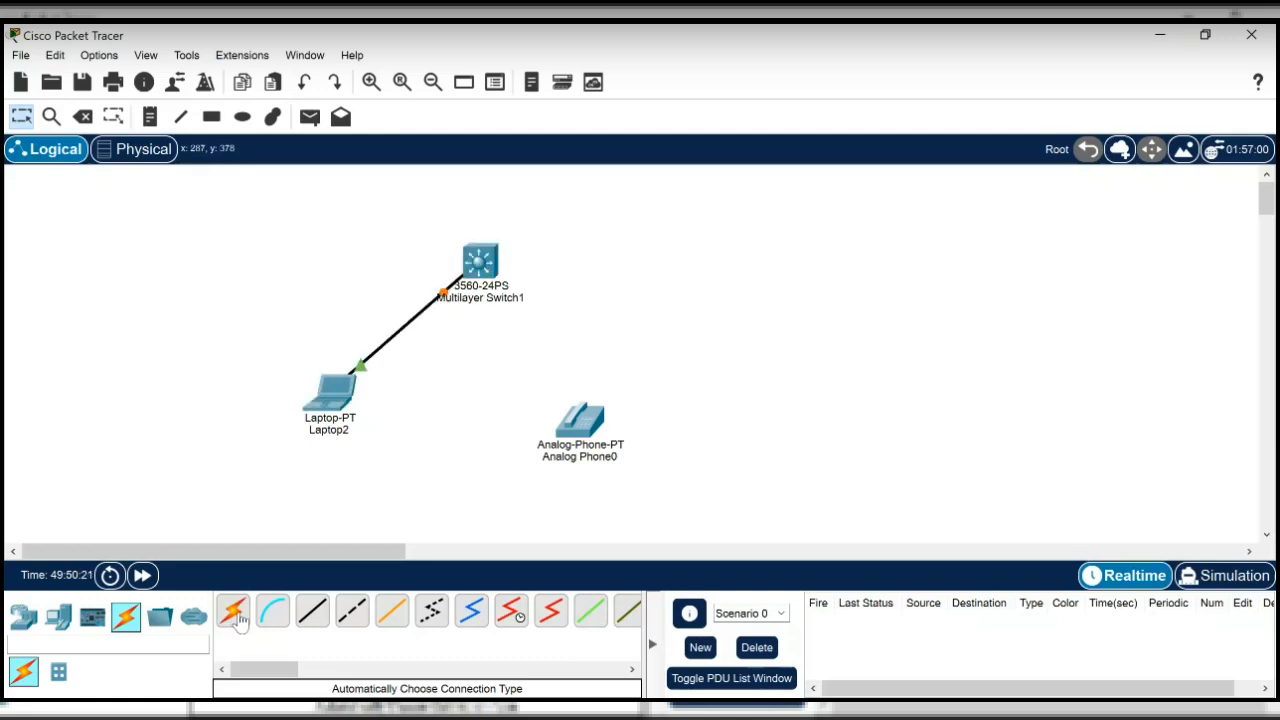
- Try to connect the analog phone to the multilayer switch, then discard the pending cable
{"action": "left_click", "coordinate": [592, 428]}
{"action": "left_click", "coordinate": [484, 270]}
{"action": "left_click", "coordinate": [485, 268]}
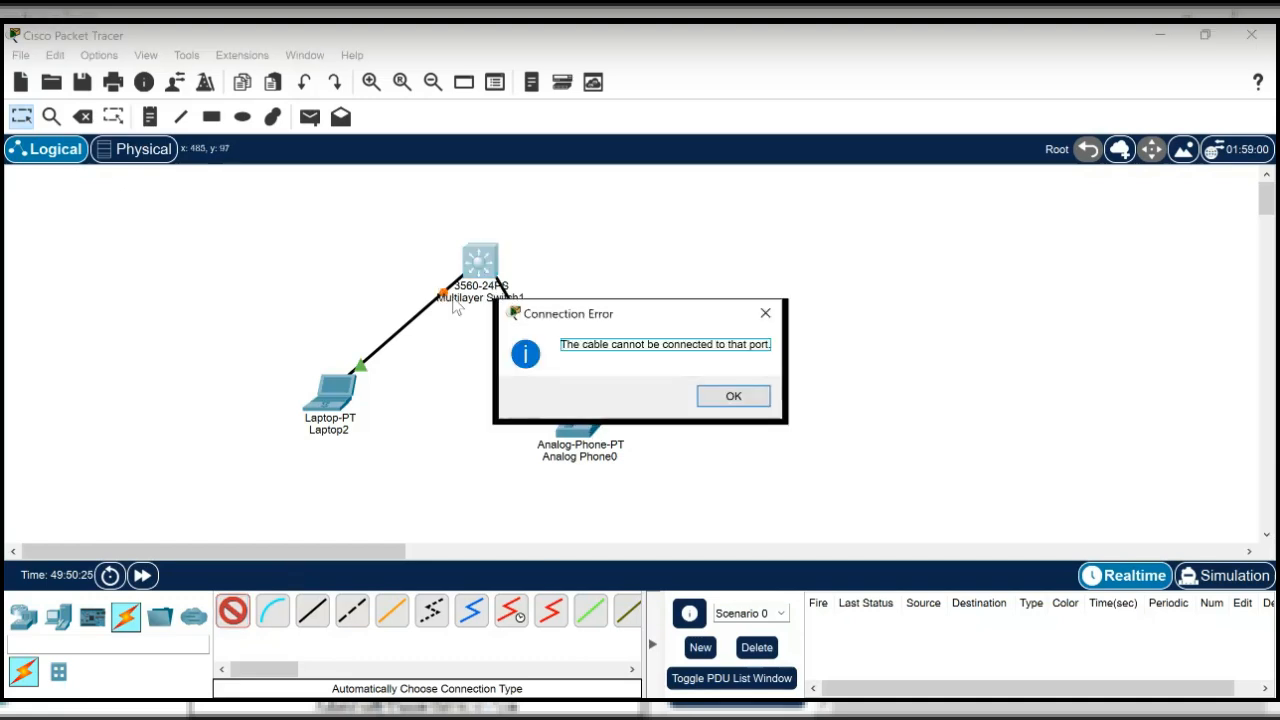
{"action": "left_click", "coordinate": [765, 313]}
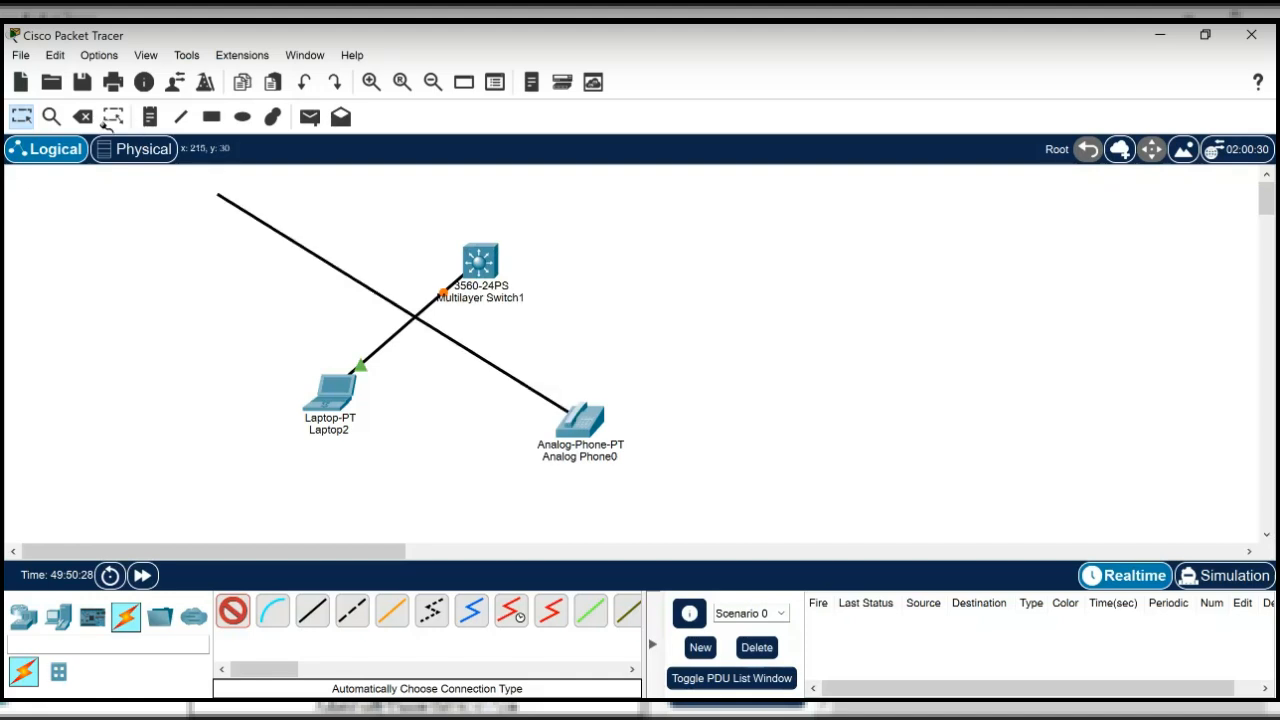
{"action": "left_click", "coordinate": [84, 117]}
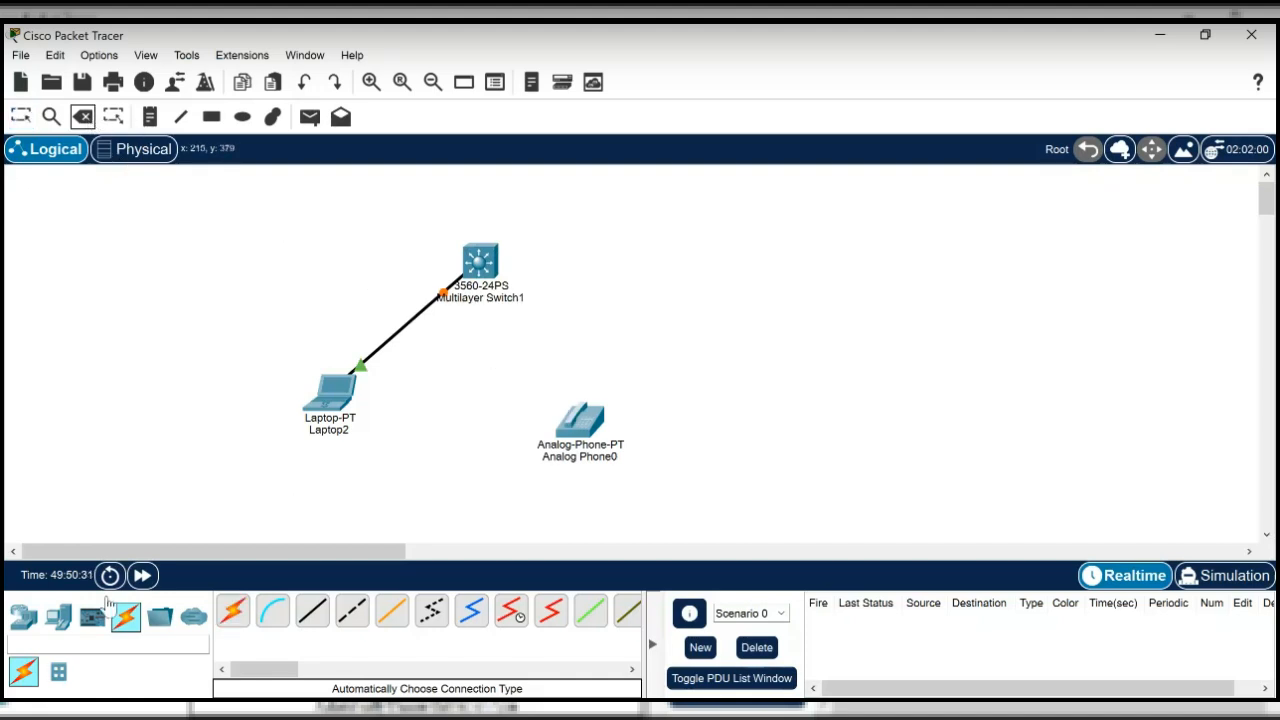
- Place a second laptop just to the right of the analog phone
{"action": "left_click", "coordinate": [58, 617]}
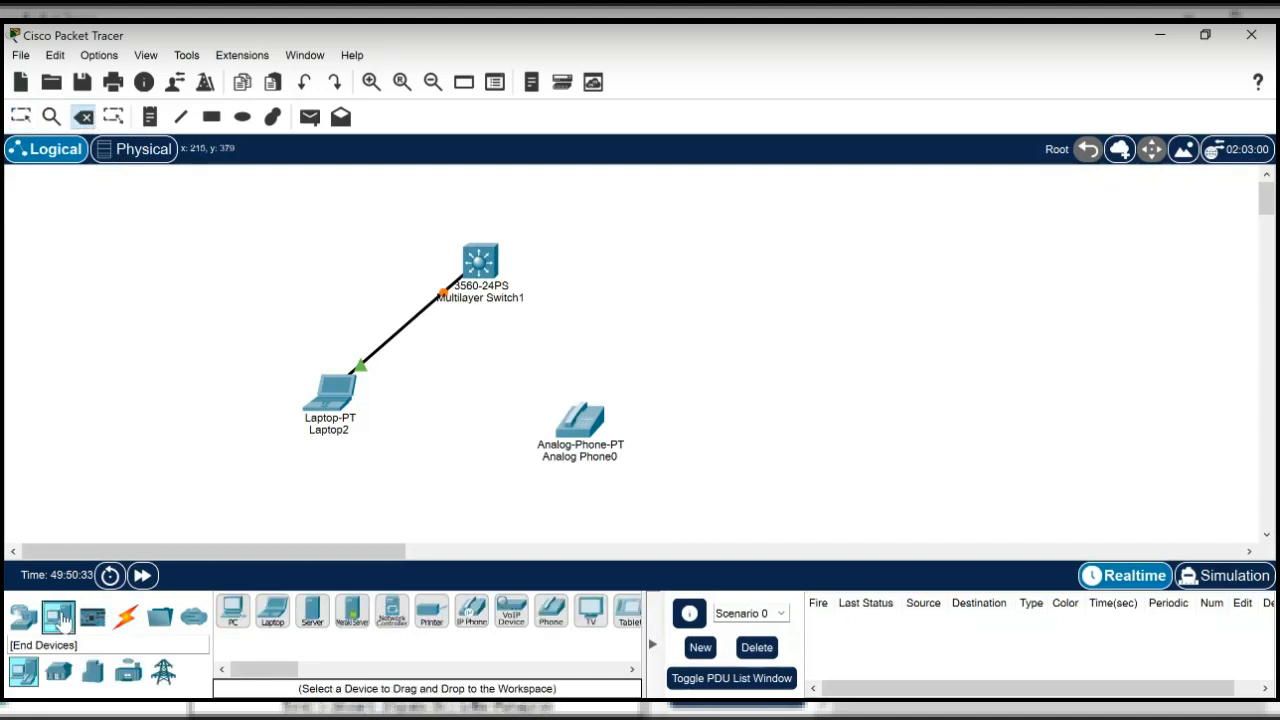
{"action": "left_click", "coordinate": [272, 611]}
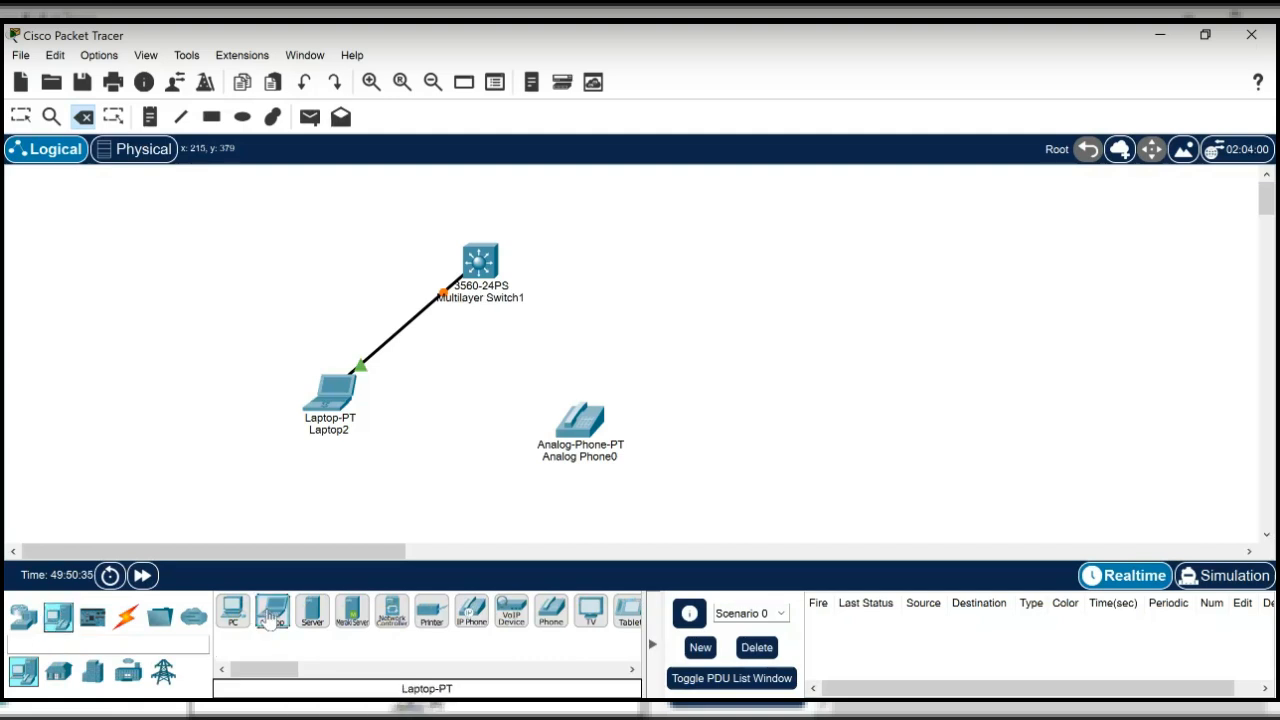
{"action": "left_click", "coordinate": [622, 421]}
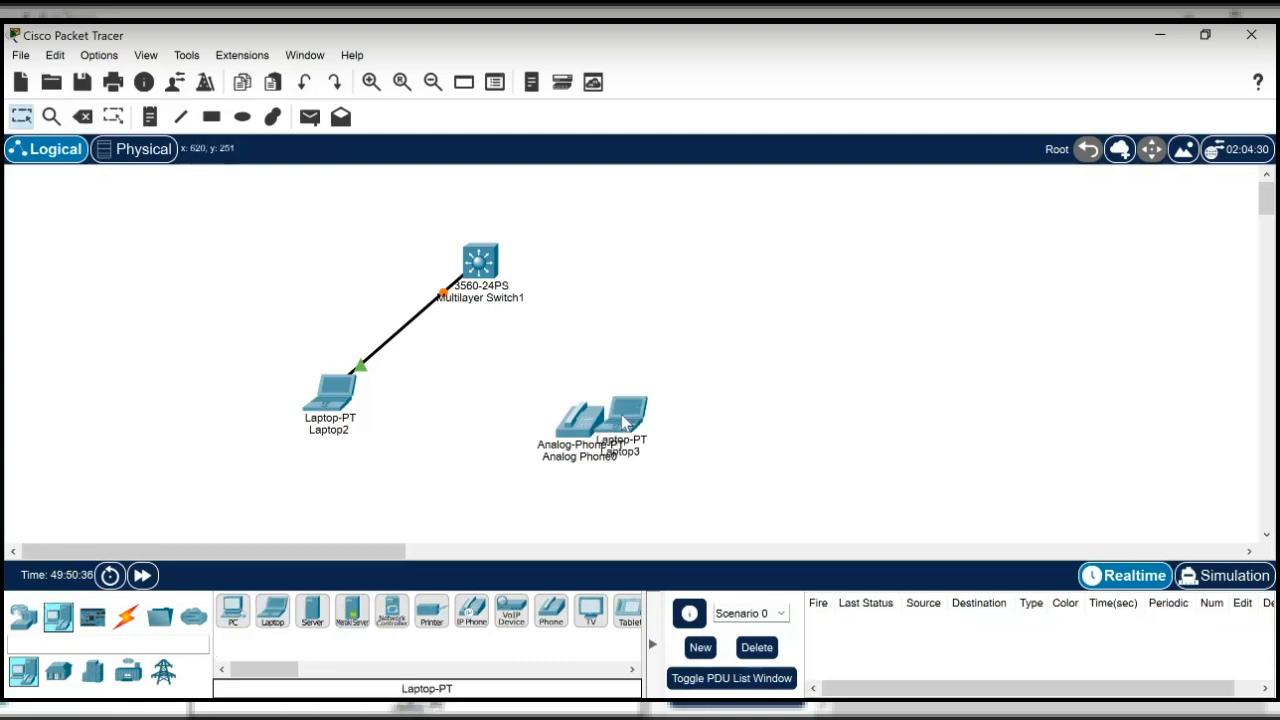
- Delete the analog phone beside the second laptop
{"action": "left_click", "coordinate": [83, 117]}
{"action": "left_click", "coordinate": [572, 425]}
{"action": "left_click", "coordinate": [642, 396]}
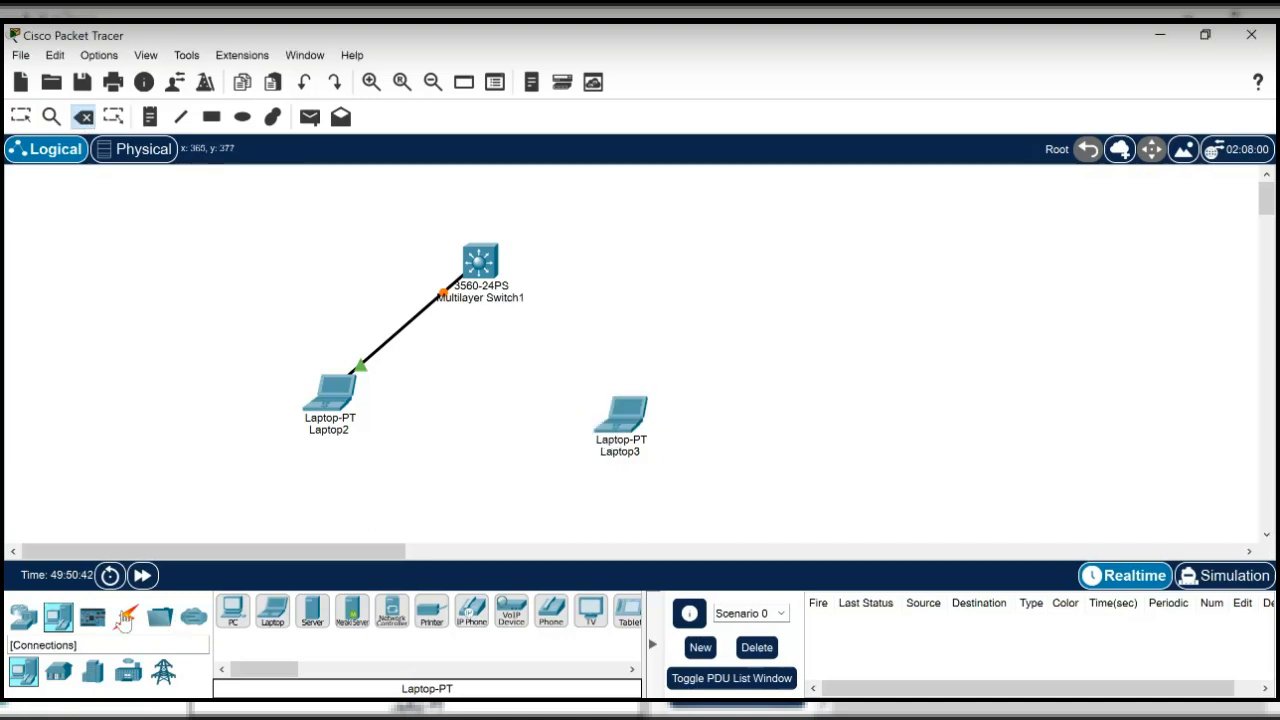
- Connect the second laptop to the multilayer switch with an automatically chosen cable and shift the first laptop slightly down and outward
{"action": "left_click", "coordinate": [125, 617]}
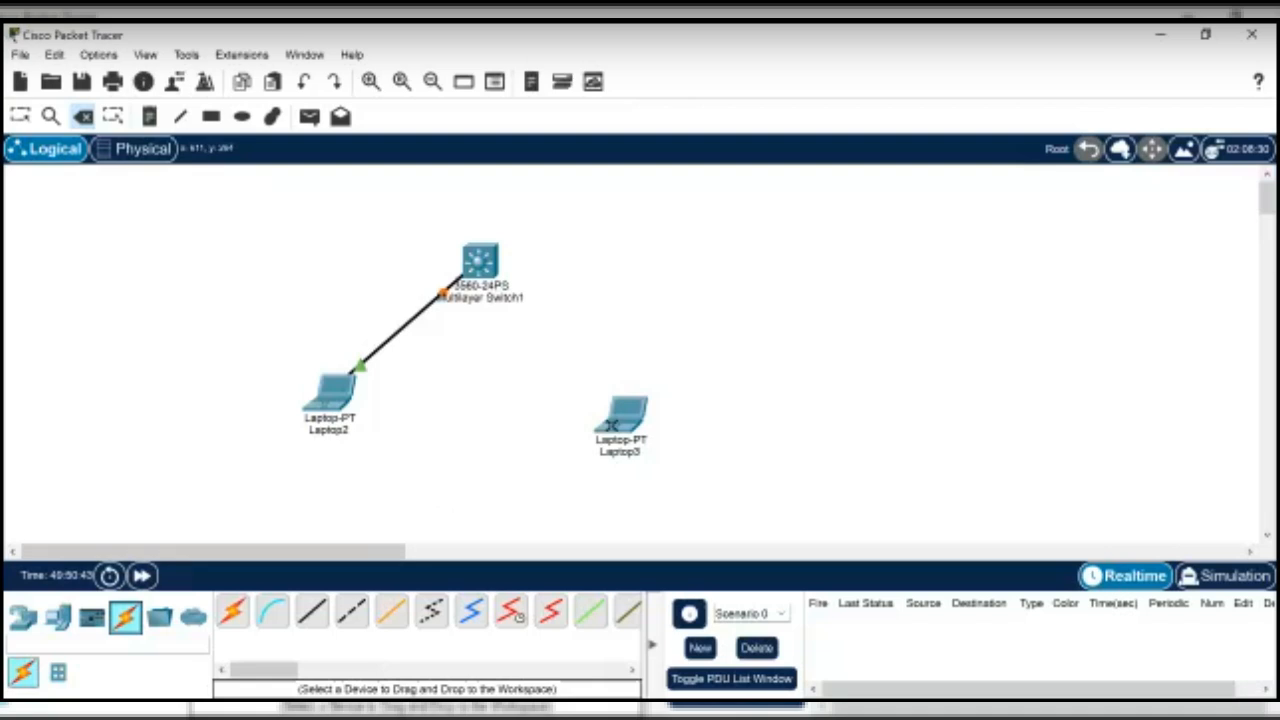
{"action": "left_click", "coordinate": [480, 262]}
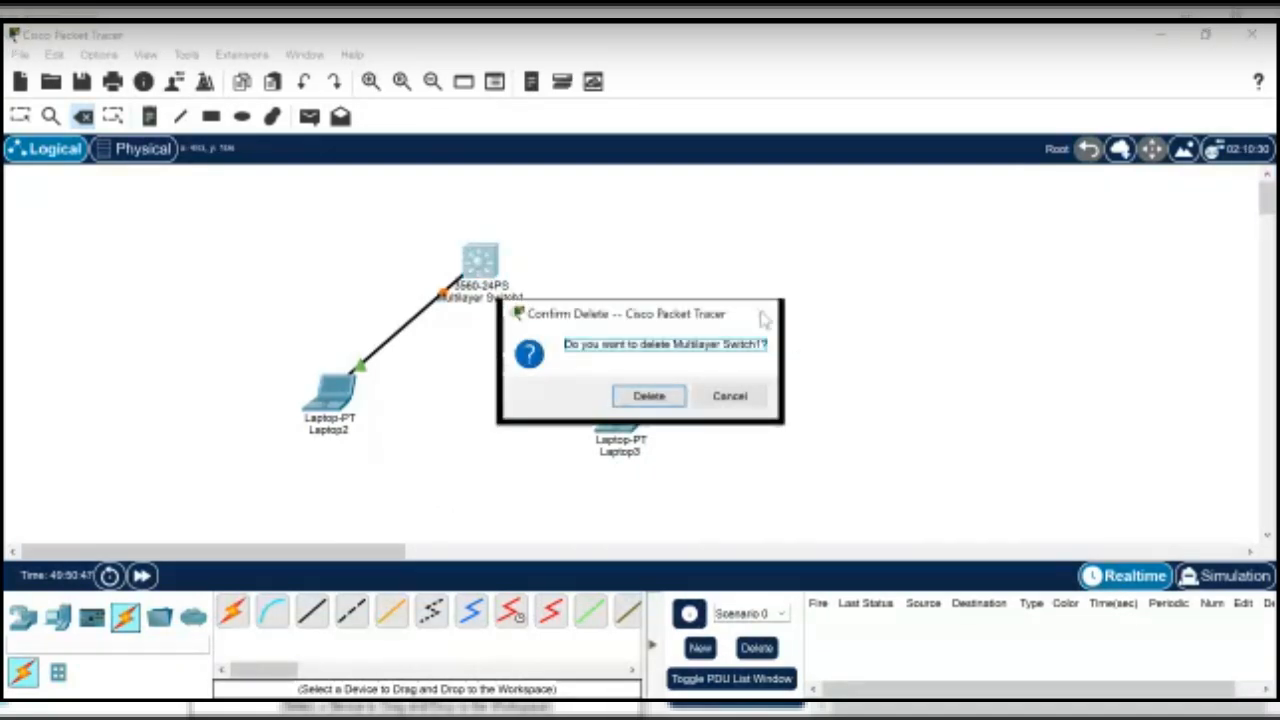
{"action": "left_click", "coordinate": [738, 400]}
{"action": "key", "text": "Escape"}
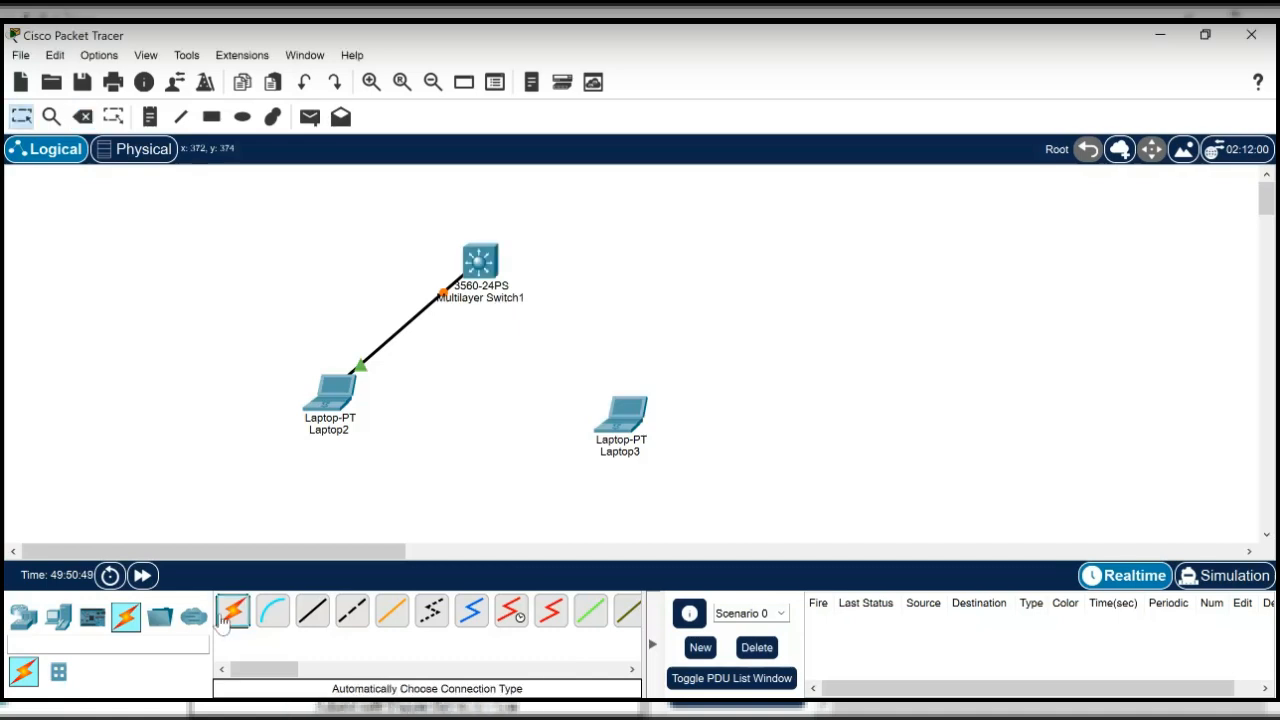
{"action": "left_click", "coordinate": [232, 612]}
{"action": "left_click", "coordinate": [621, 414]}
{"action": "left_click", "coordinate": [481, 262]}
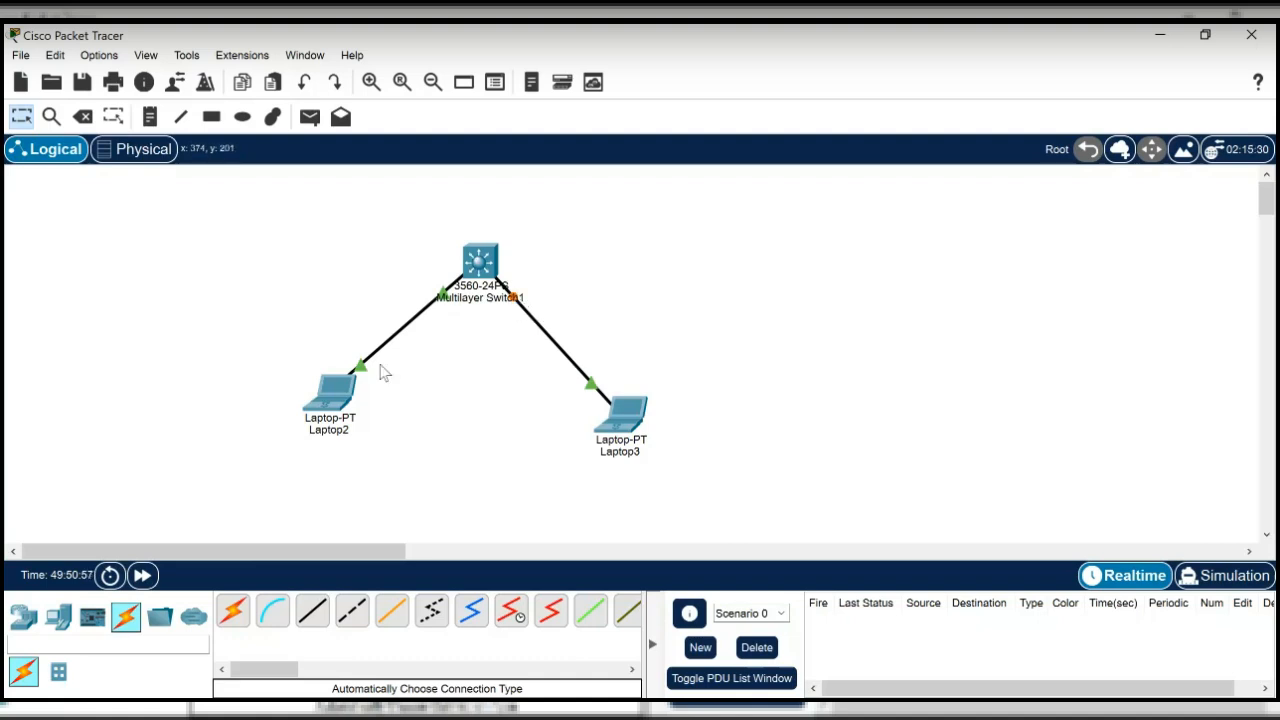
{"action": "left_click_drag", "start_coordinate": [338, 395], "coordinate": [294, 416]}
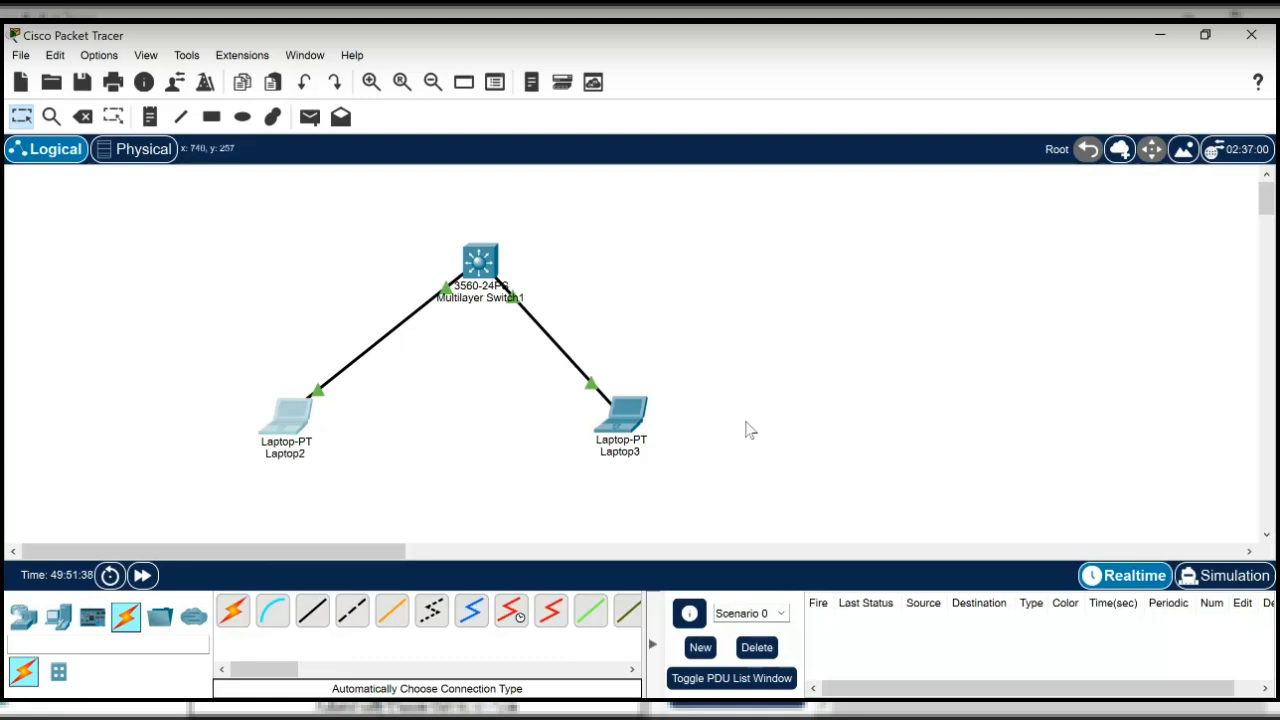
- Shift Laptop3 slightly up and outward from the multilayer switch and fast-forward the network time
{"action": "left_click_drag", "start_coordinate": [622, 420], "coordinate": [633, 410]}
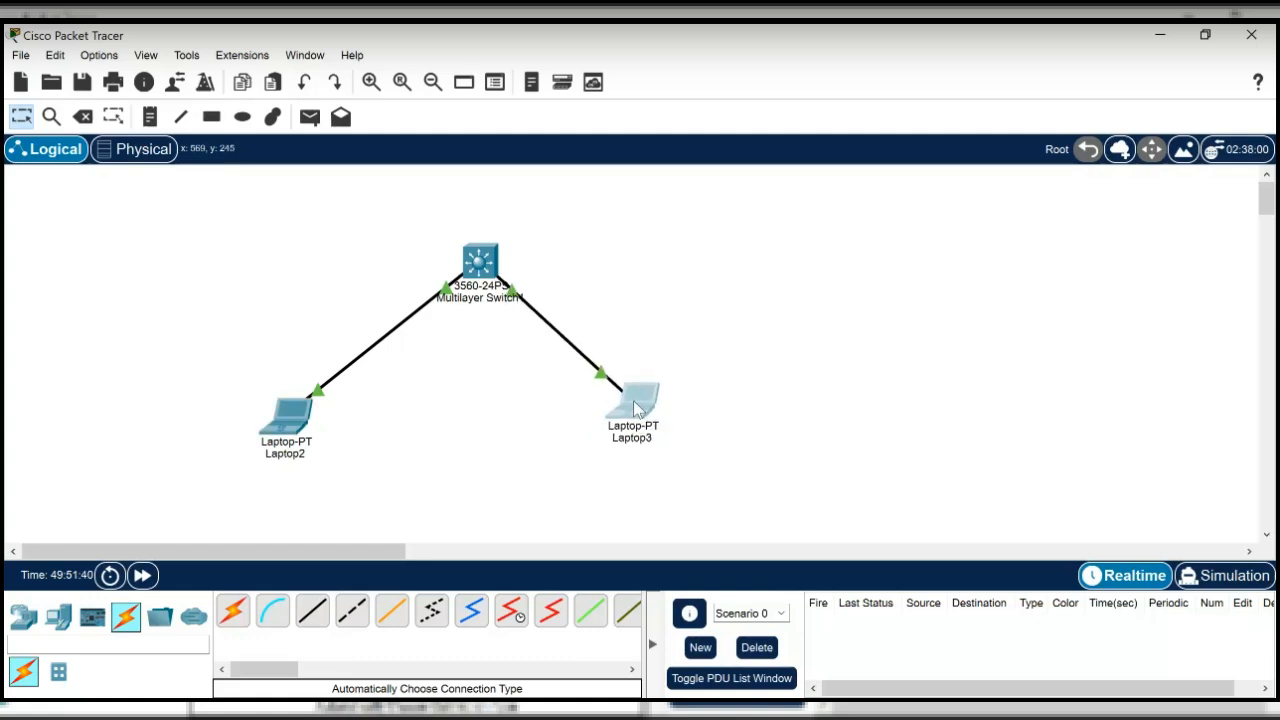
{"action": "left_click", "coordinate": [142, 580]}
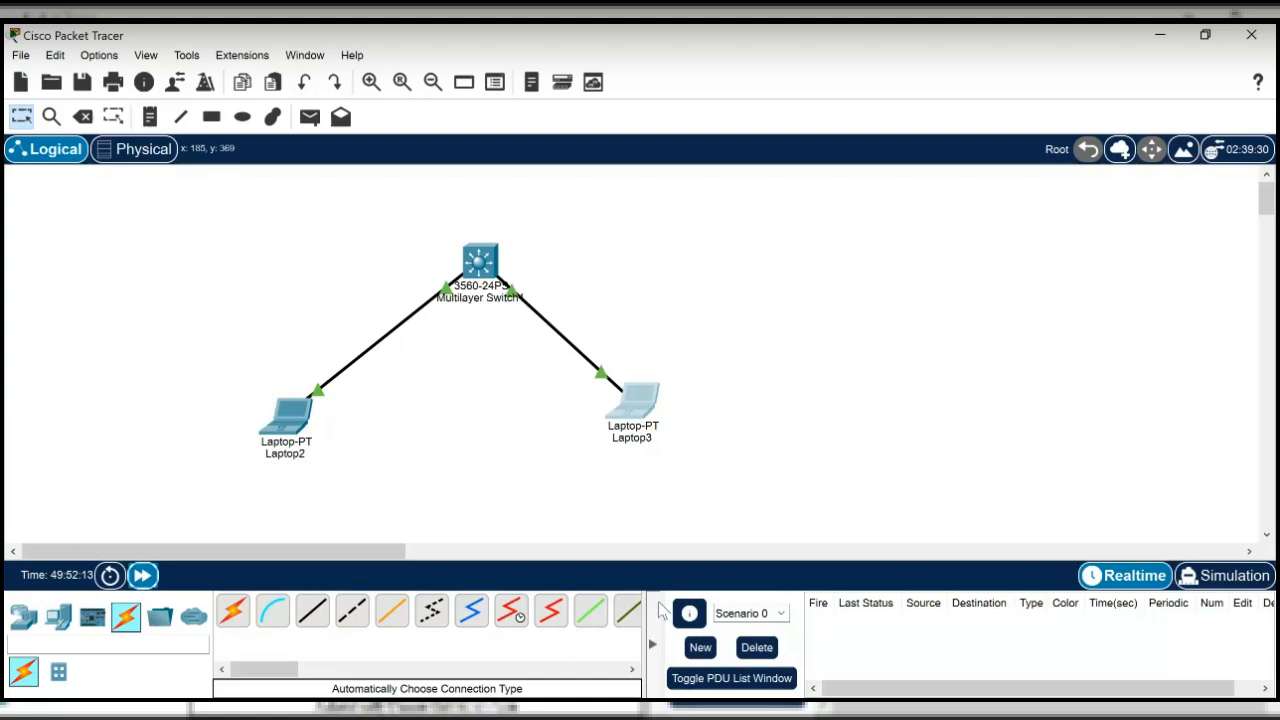
- Play the network in simulation mode to view the captured events, and return to real-time mode
{"action": "left_click", "coordinate": [1226, 577]}
{"action": "left_click", "coordinate": [1131, 403]}
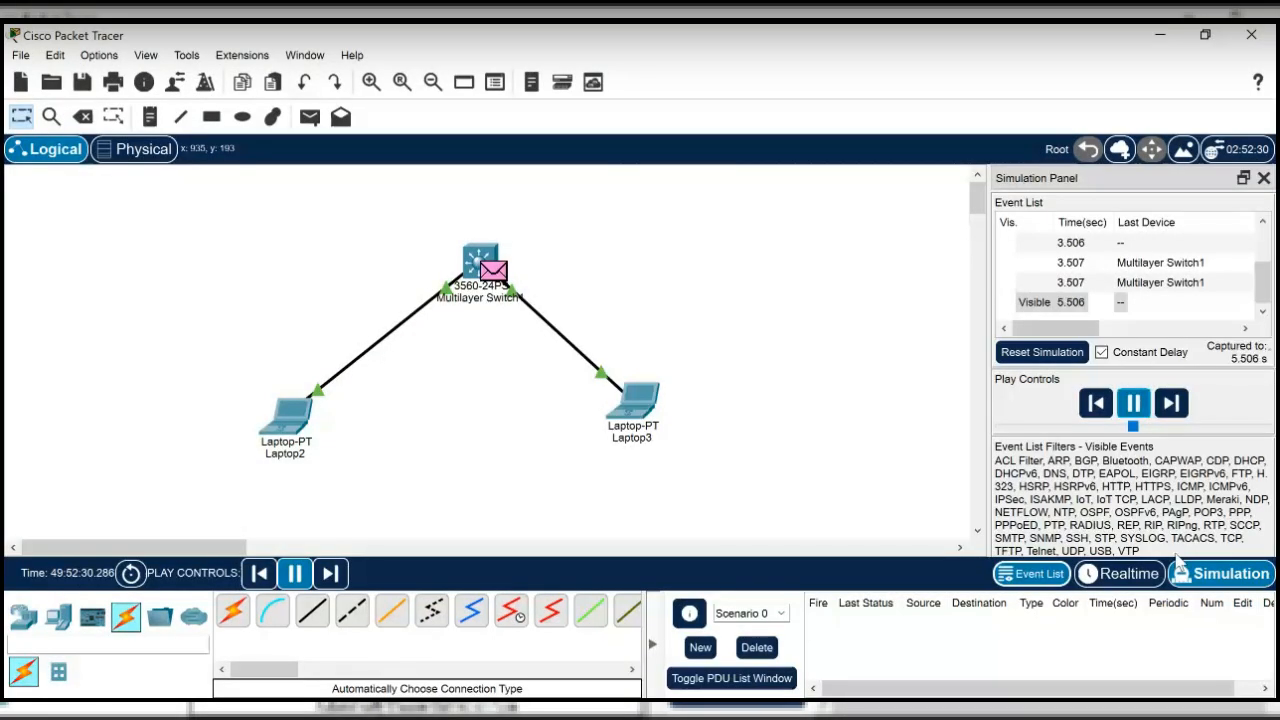
{"action": "left_click", "coordinate": [1112, 574]}
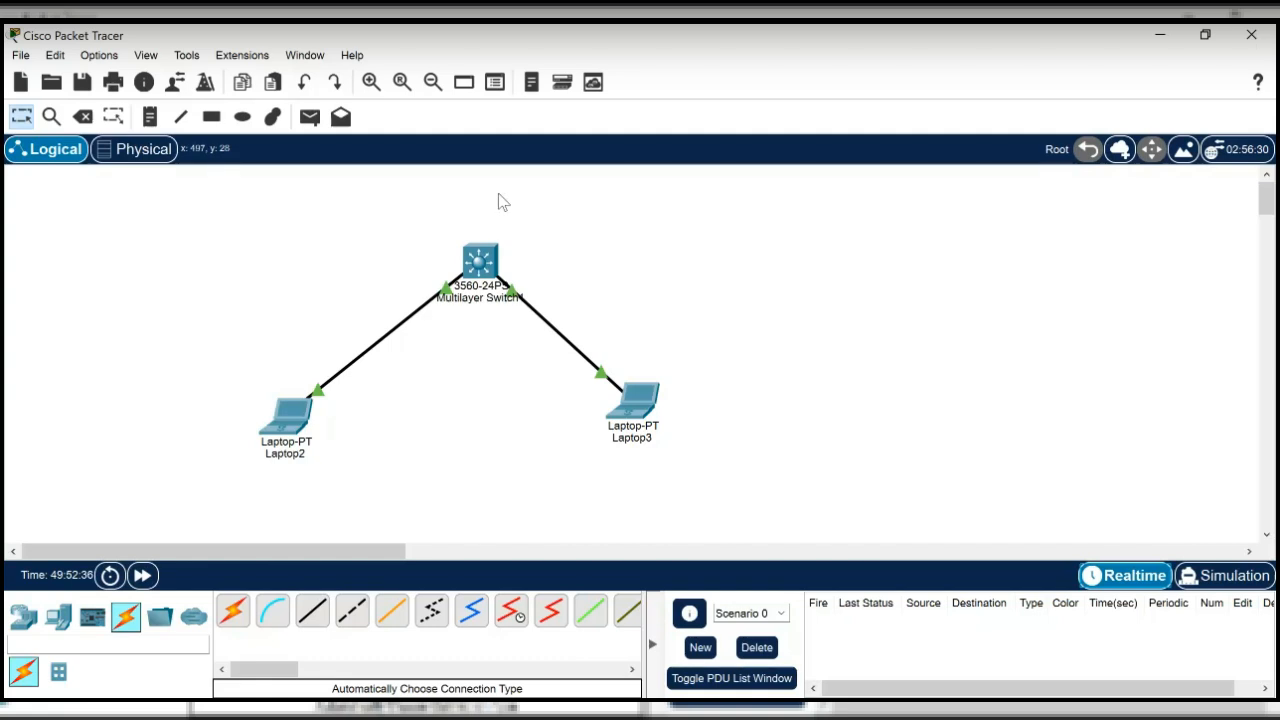
- Delete the multilayer switch above the two laptops, keeping both laptops in the workspace
{"action": "left_click", "coordinate": [82, 116]}
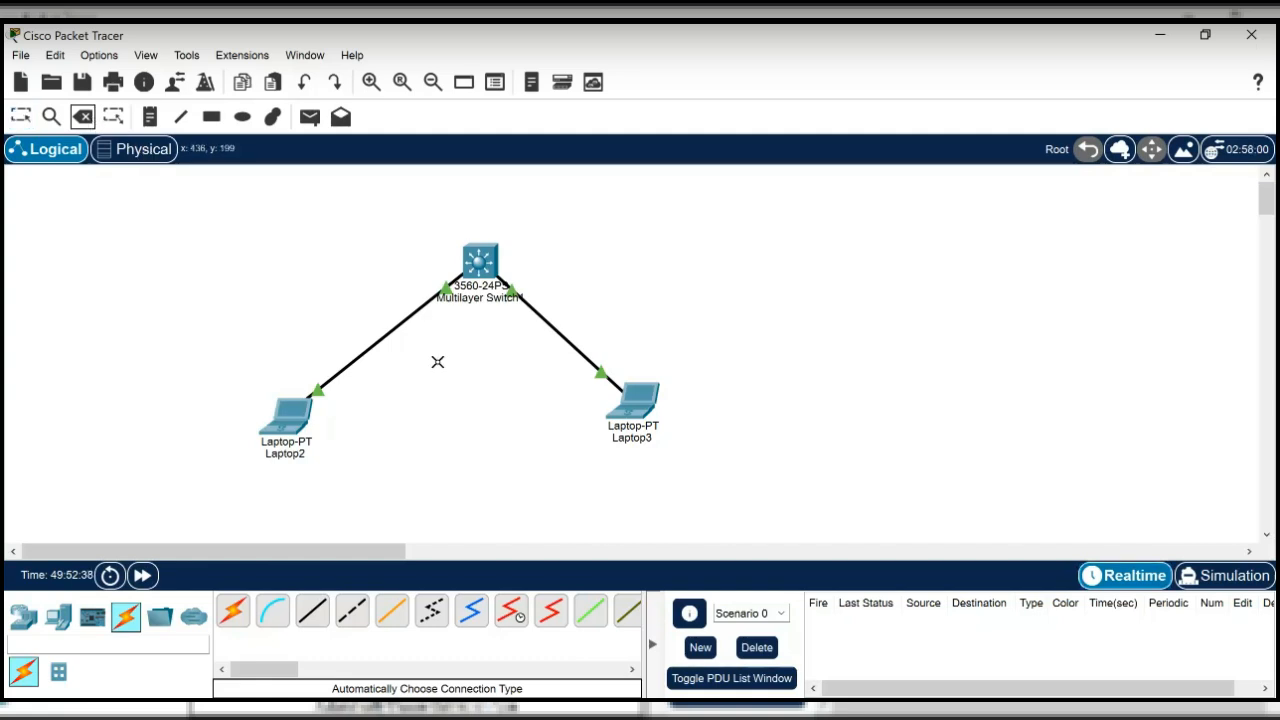
{"action": "left_click", "coordinate": [477, 267]}
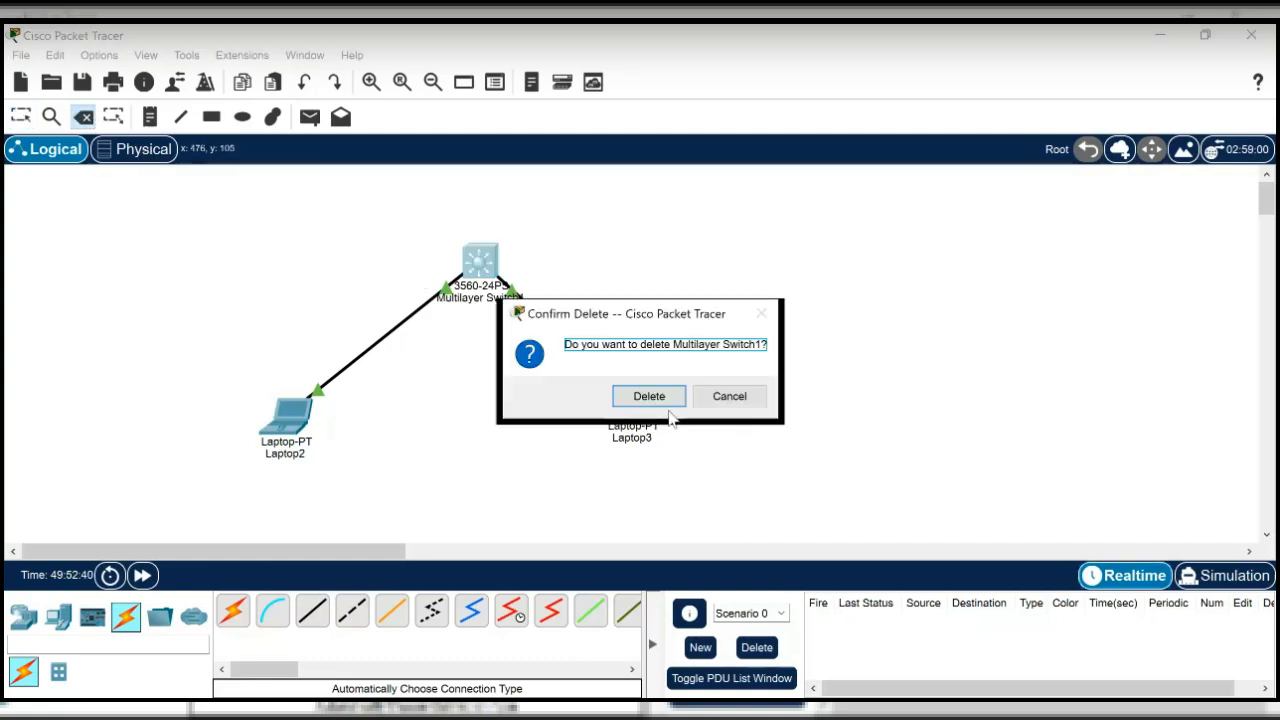
{"action": "left_click", "coordinate": [648, 396]}
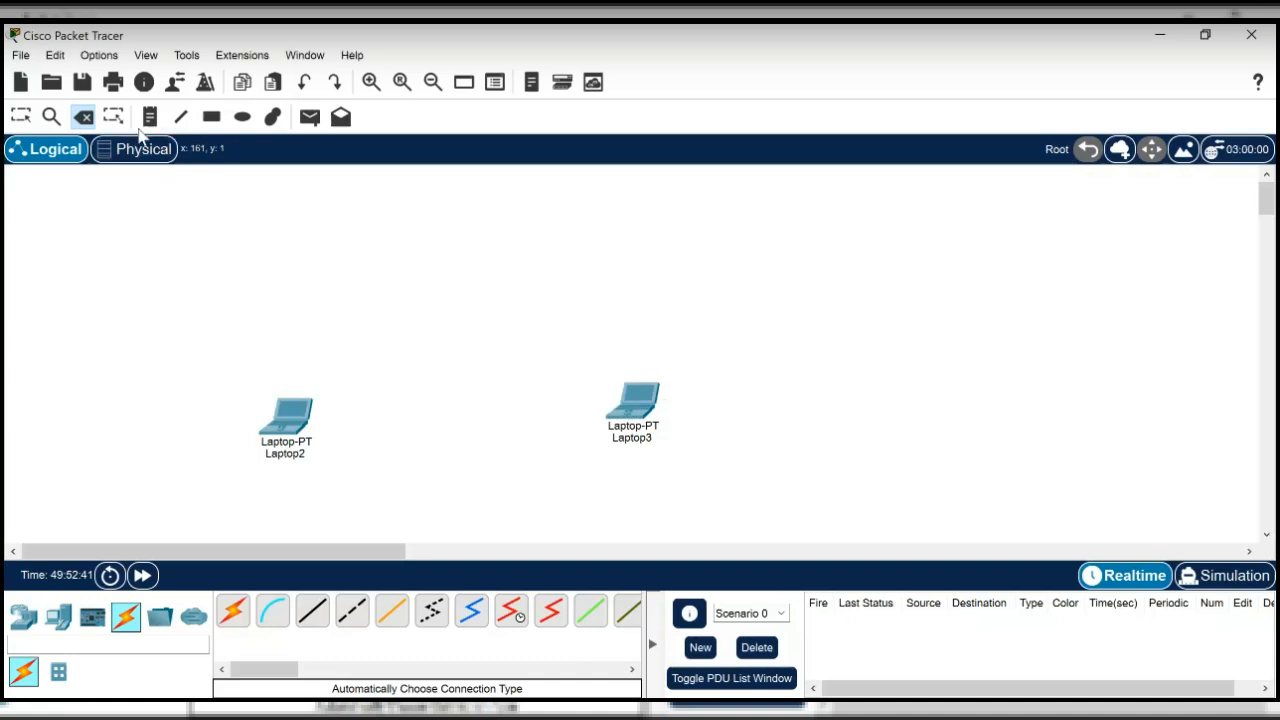
{"action": "left_click", "coordinate": [287, 433]}
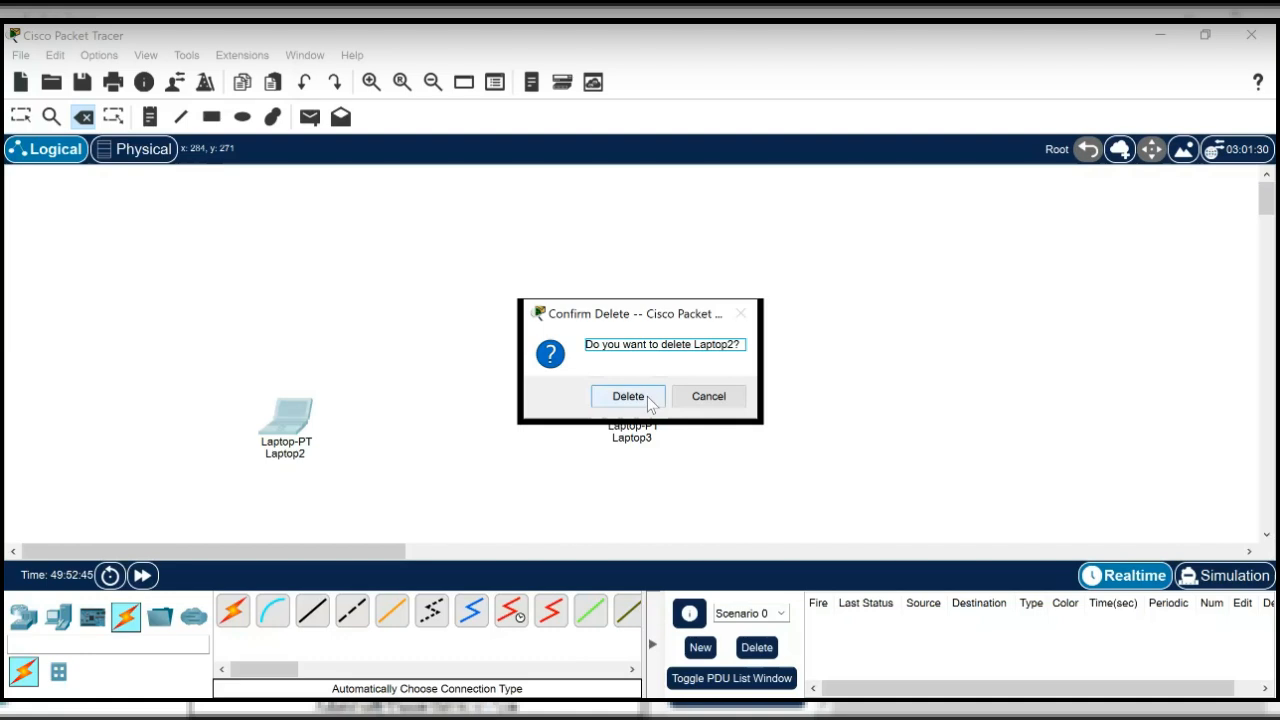
{"action": "left_click", "coordinate": [722, 396]}
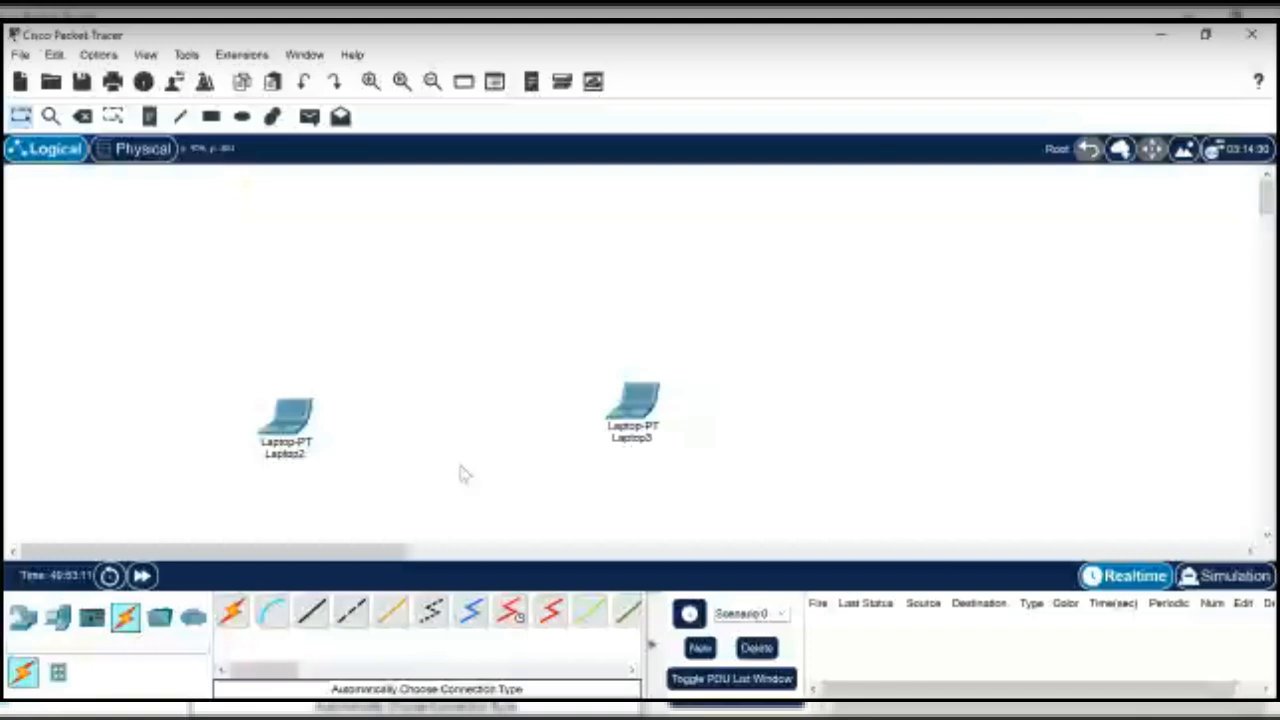
- Place a new 3560-24PS multilayer switch above and between the two laptops
{"action": "left_click", "coordinate": [24, 617]}
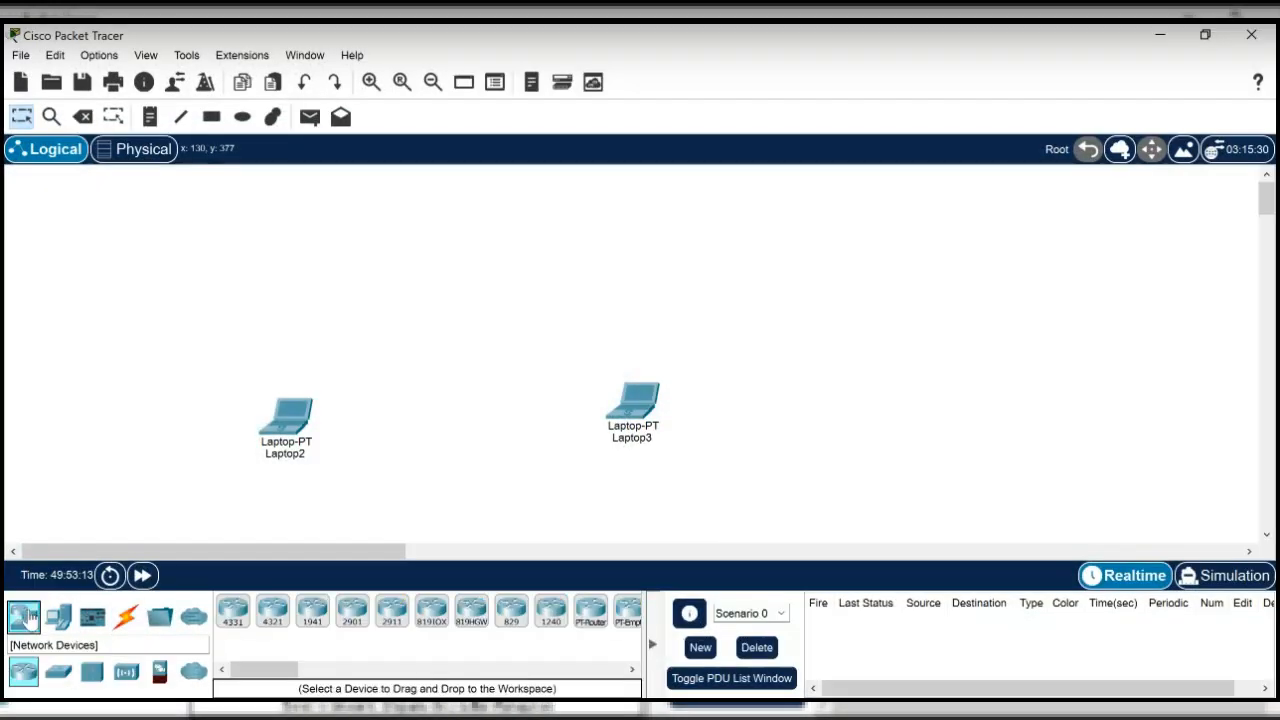
{"action": "left_click", "coordinate": [58, 671]}
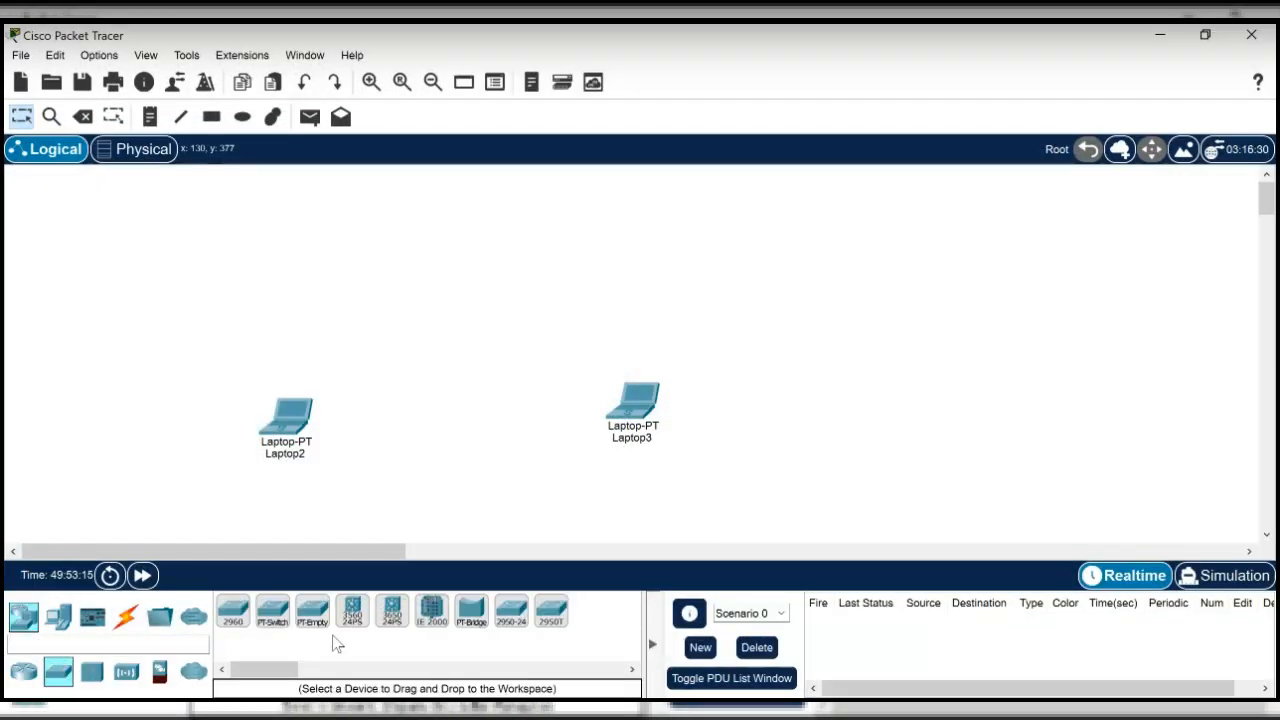
{"action": "left_click", "coordinate": [352, 611]}
{"action": "left_click", "coordinate": [478, 245]}
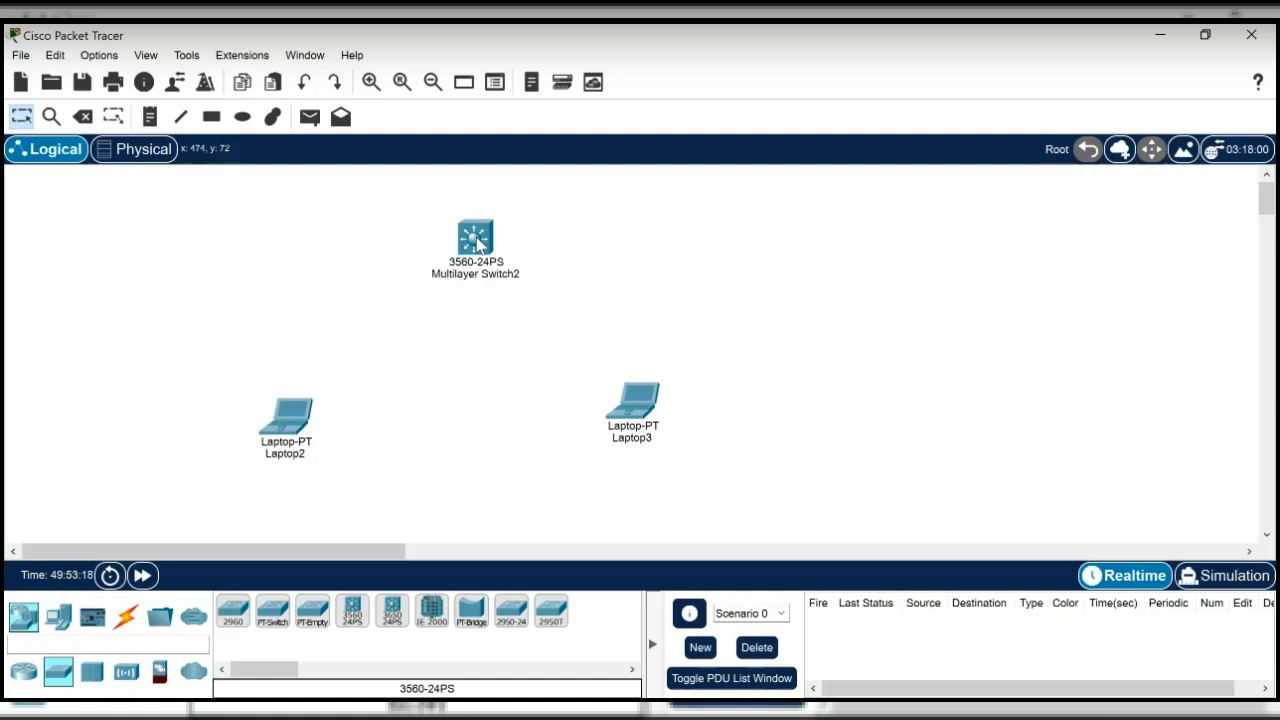
- Connect Laptop2 and Laptop3 to the new multilayer switch with automatically chosen cables
{"action": "left_click", "coordinate": [127, 620]}
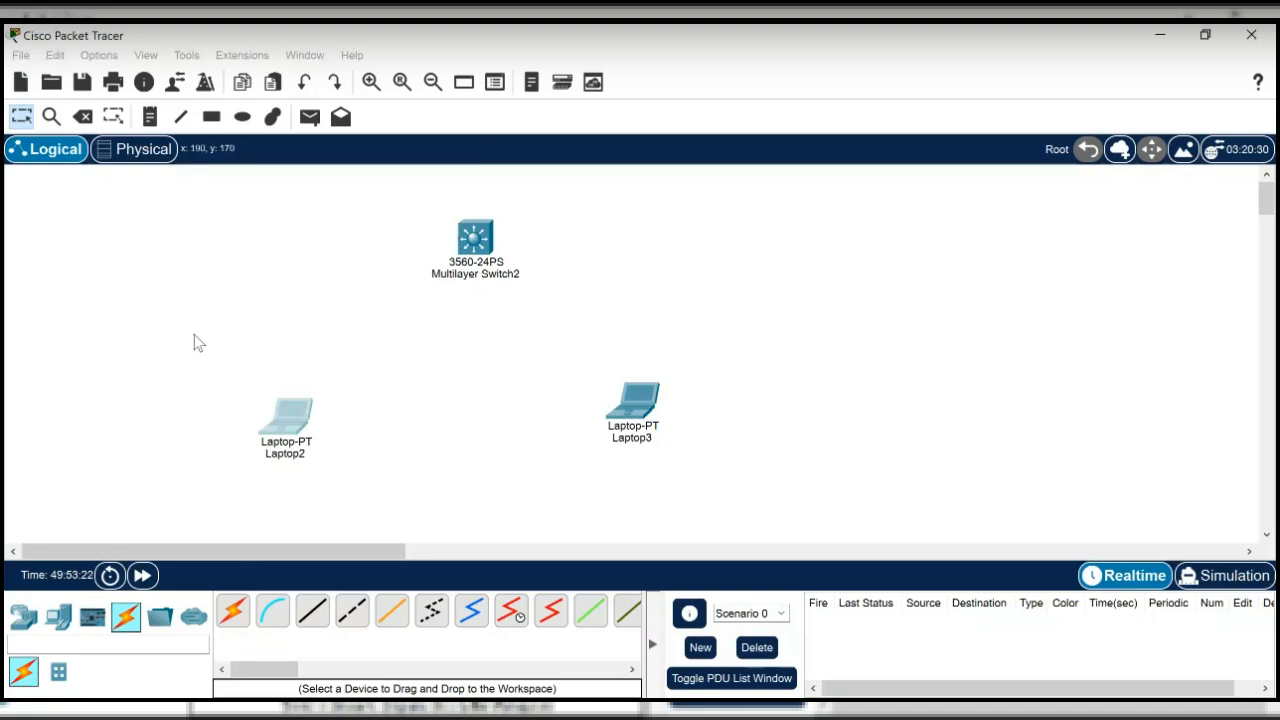
{"action": "left_click", "coordinate": [231, 611]}
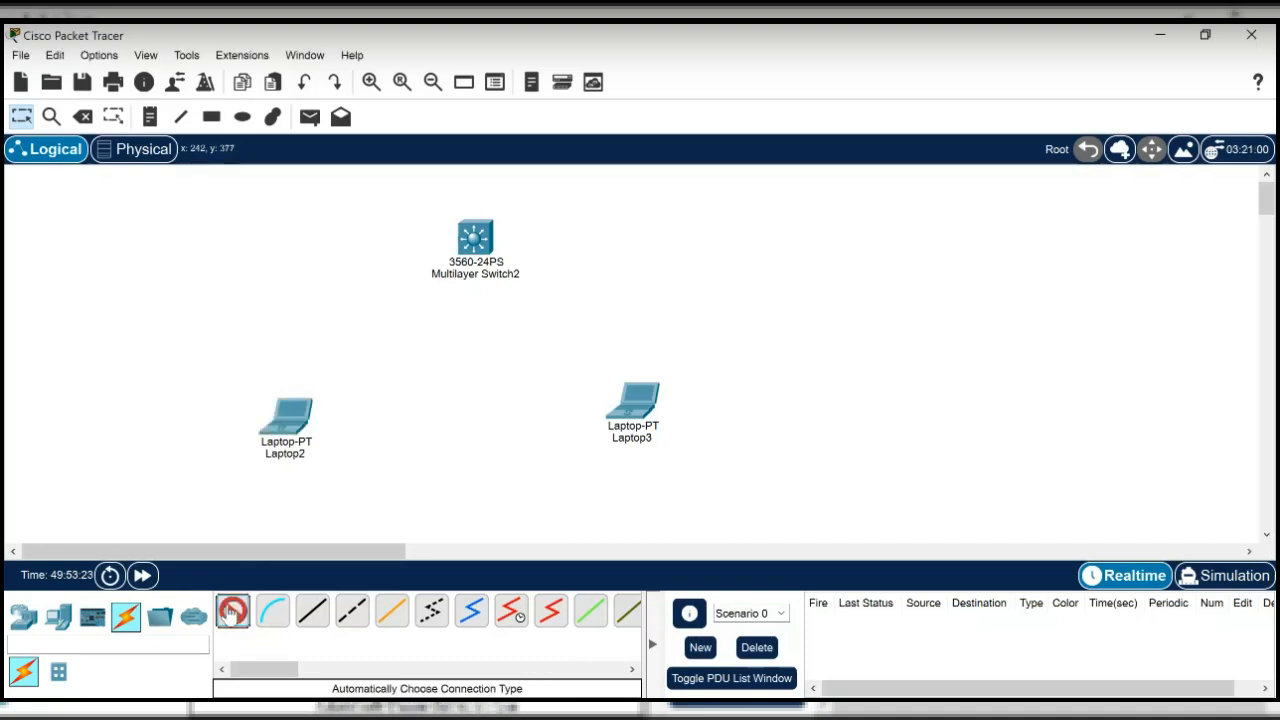
{"action": "left_click", "coordinate": [293, 408]}
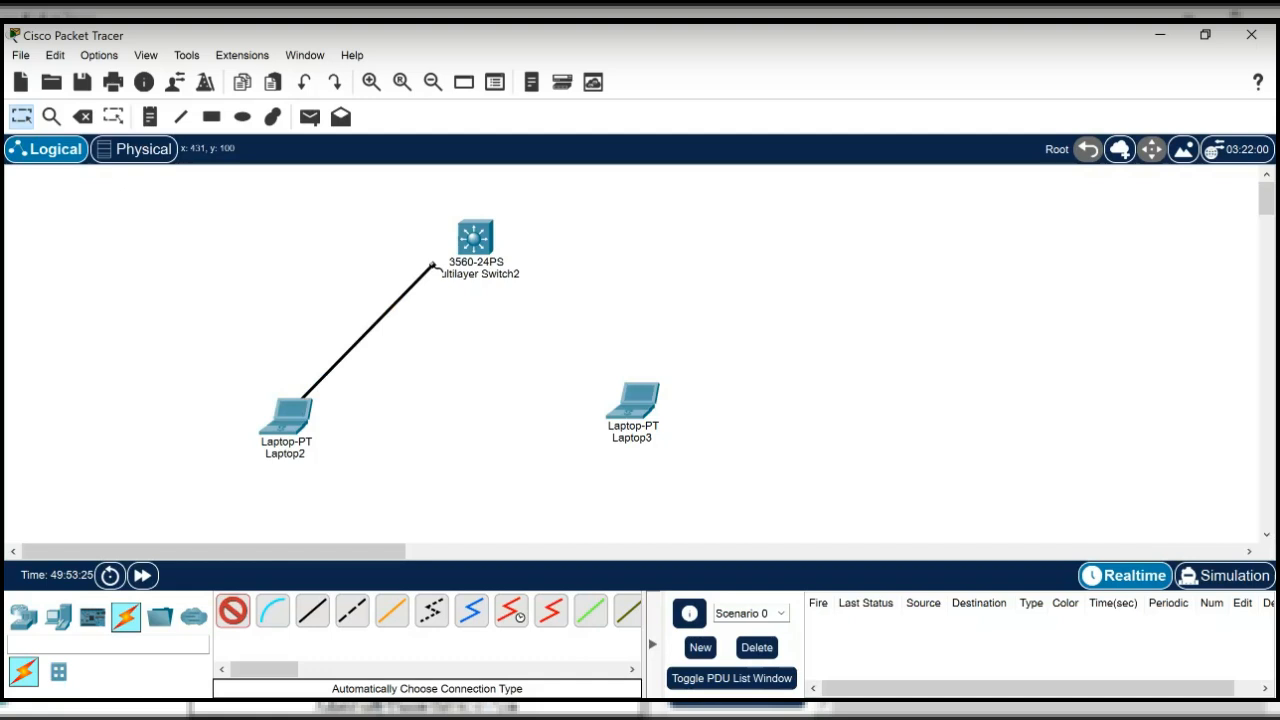
{"action": "left_click", "coordinate": [432, 265]}
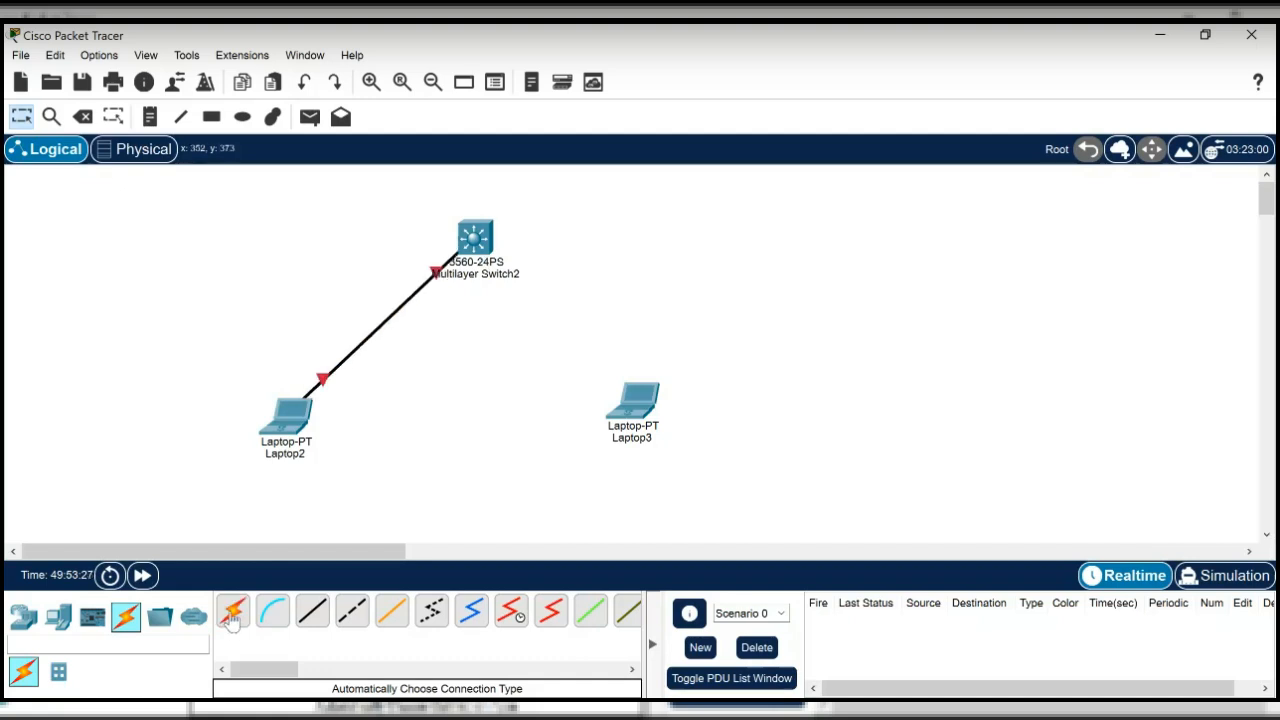
{"action": "left_click", "coordinate": [632, 401]}
{"action": "left_click", "coordinate": [474, 240]}
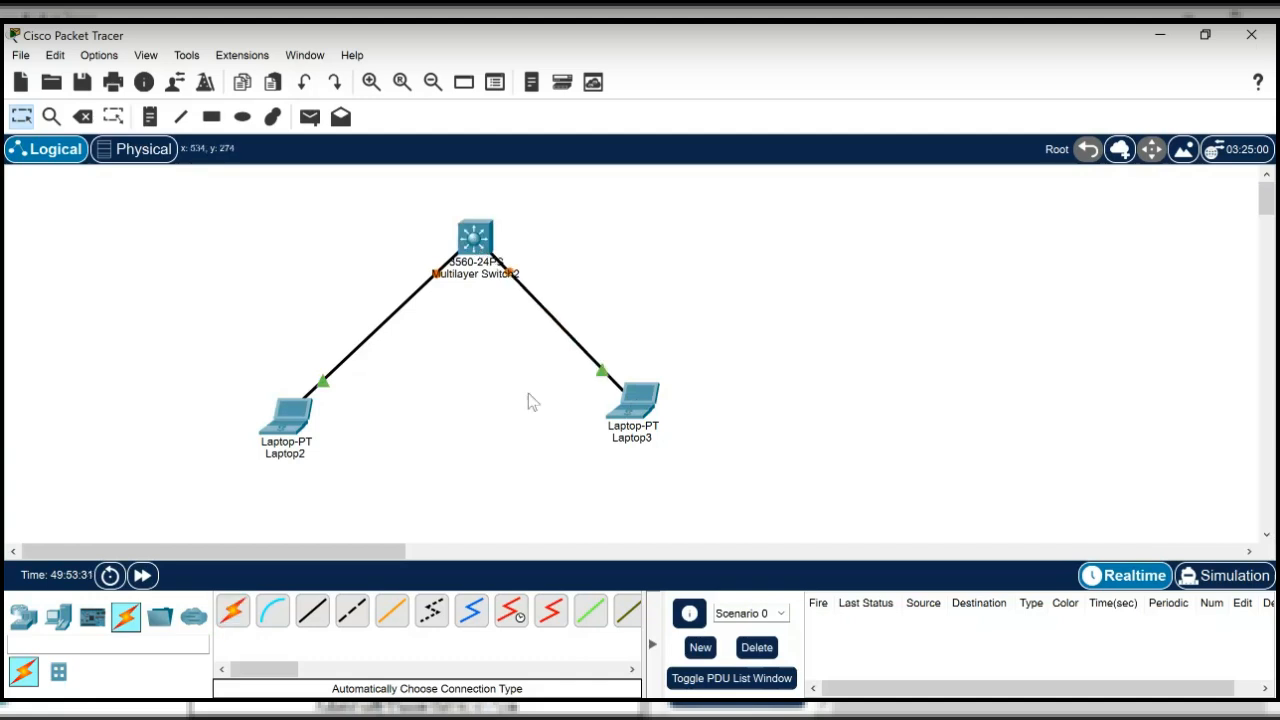
- View Laptop2's physical device window, move it aside to reveal the topology, and close it
{"action": "left_click", "coordinate": [287, 420]}
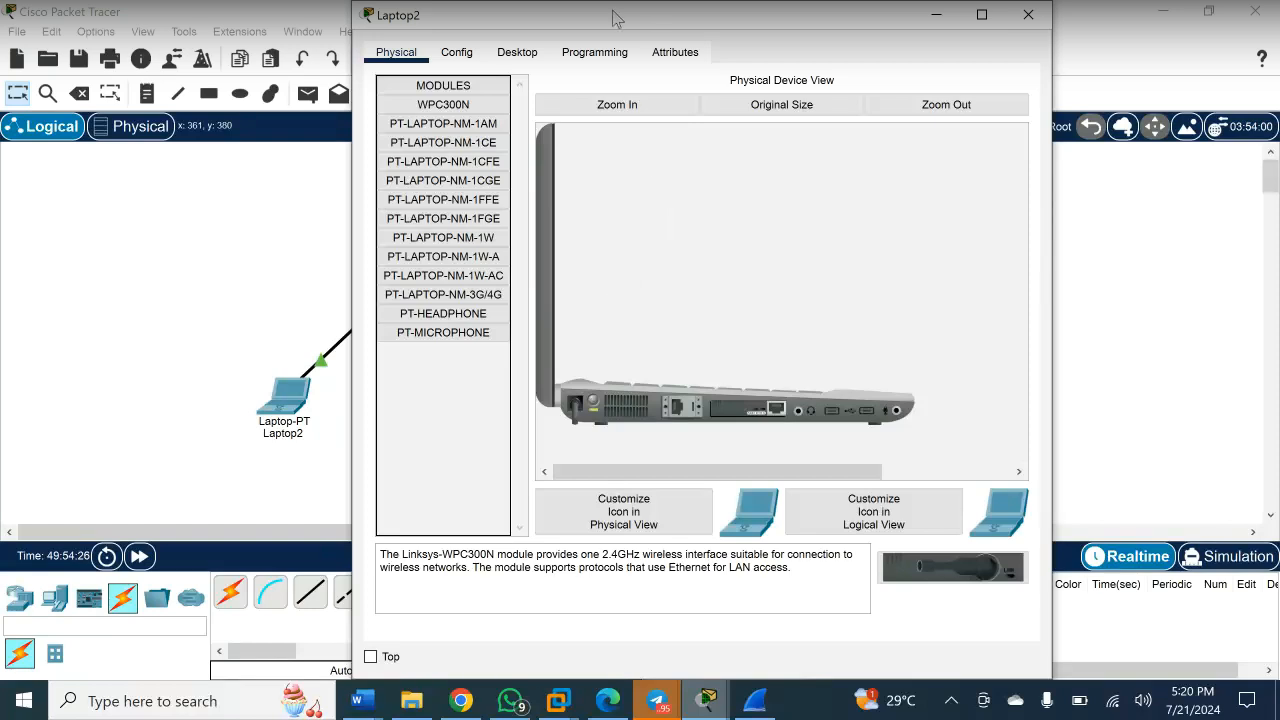
{"action": "left_click_drag", "start_coordinate": [615, 20], "coordinate": [792, 18]}
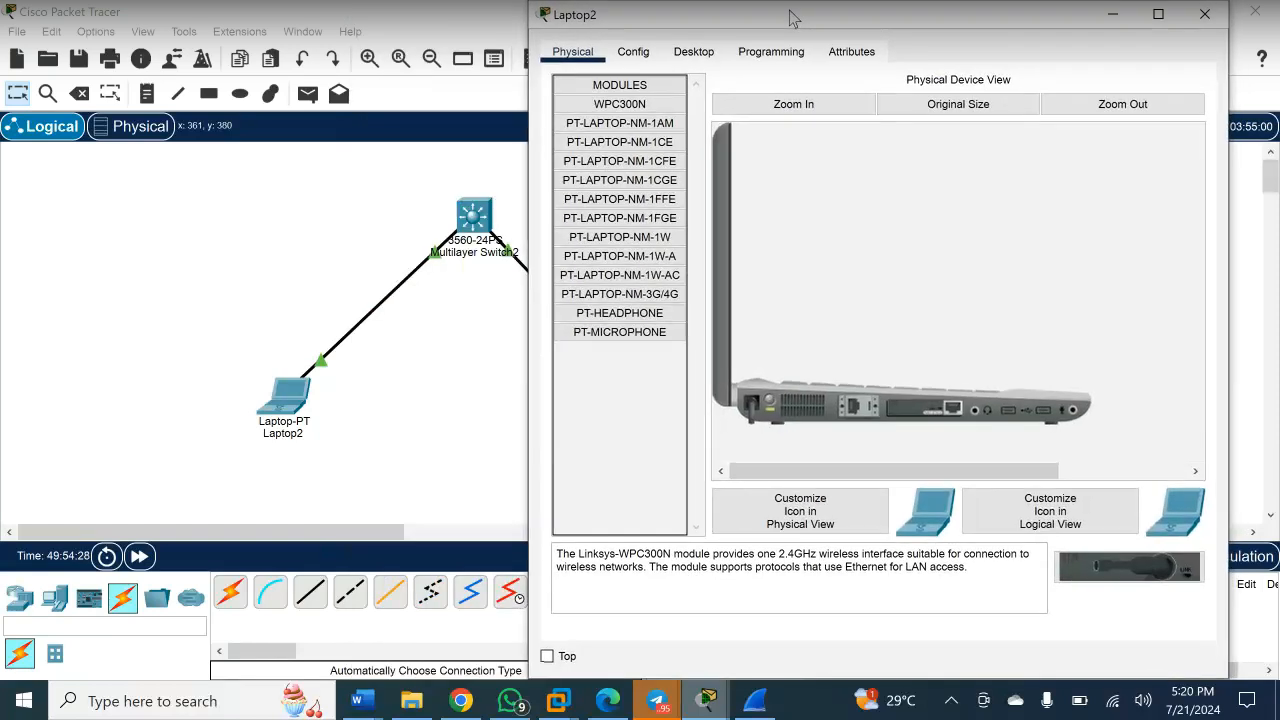
{"action": "left_click", "coordinate": [1201, 17]}
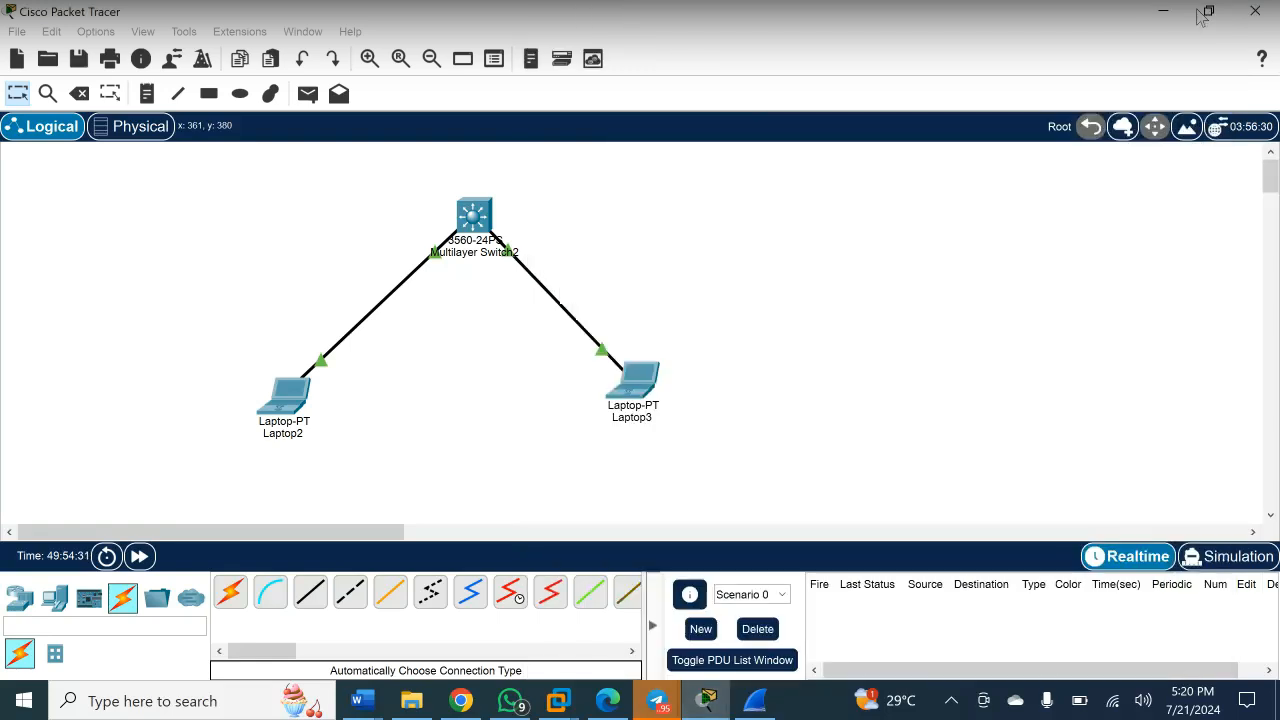
- Reopen Laptop2's device window and examine its physical modules and global gateway and DNS settings
{"action": "left_click", "coordinate": [286, 400]}
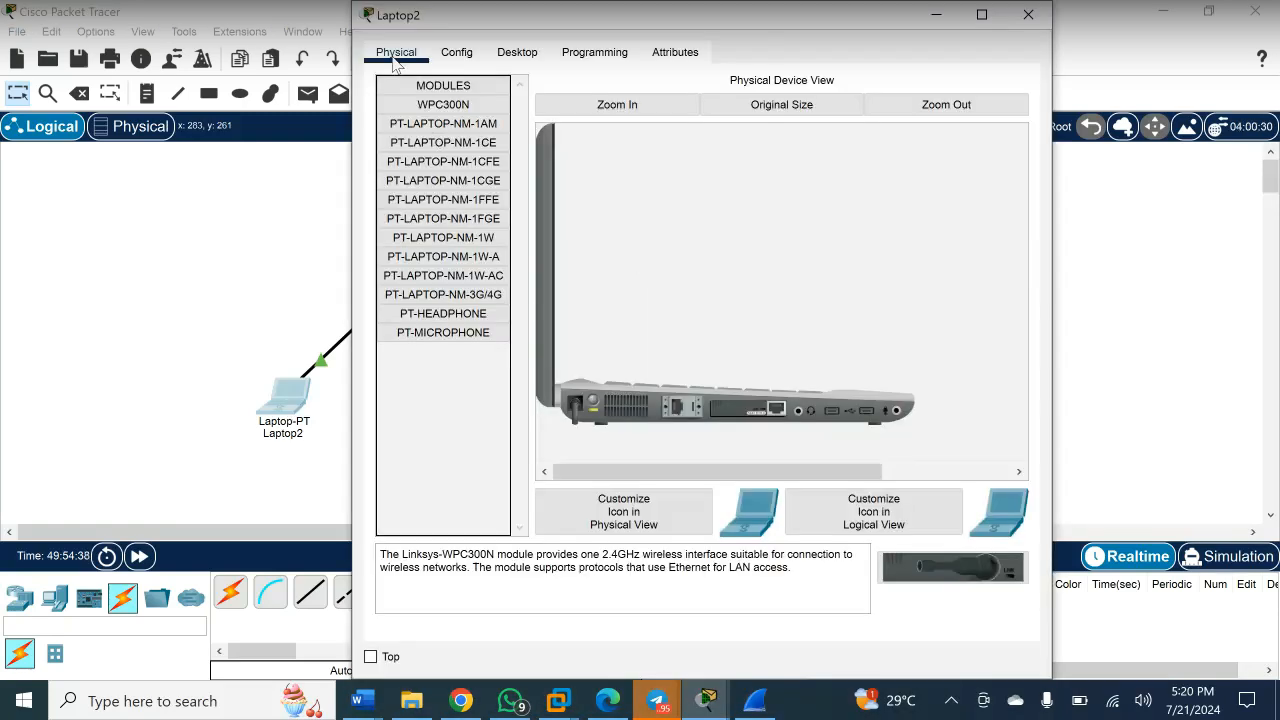
{"action": "left_click", "coordinate": [455, 55]}
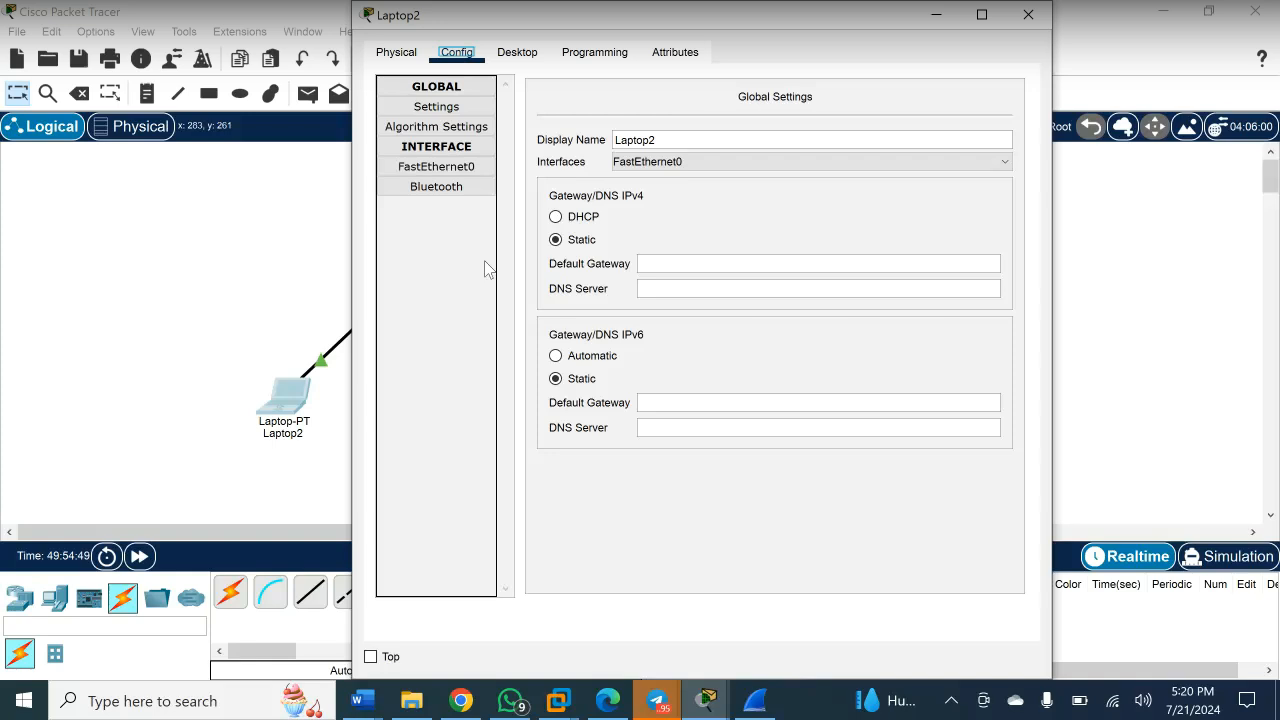
{"action": "left_click", "coordinate": [683, 263]}
- Inspect the port configuration of the Terminal application on Laptop2's desktop and close the application
{"action": "left_click", "coordinate": [517, 52]}
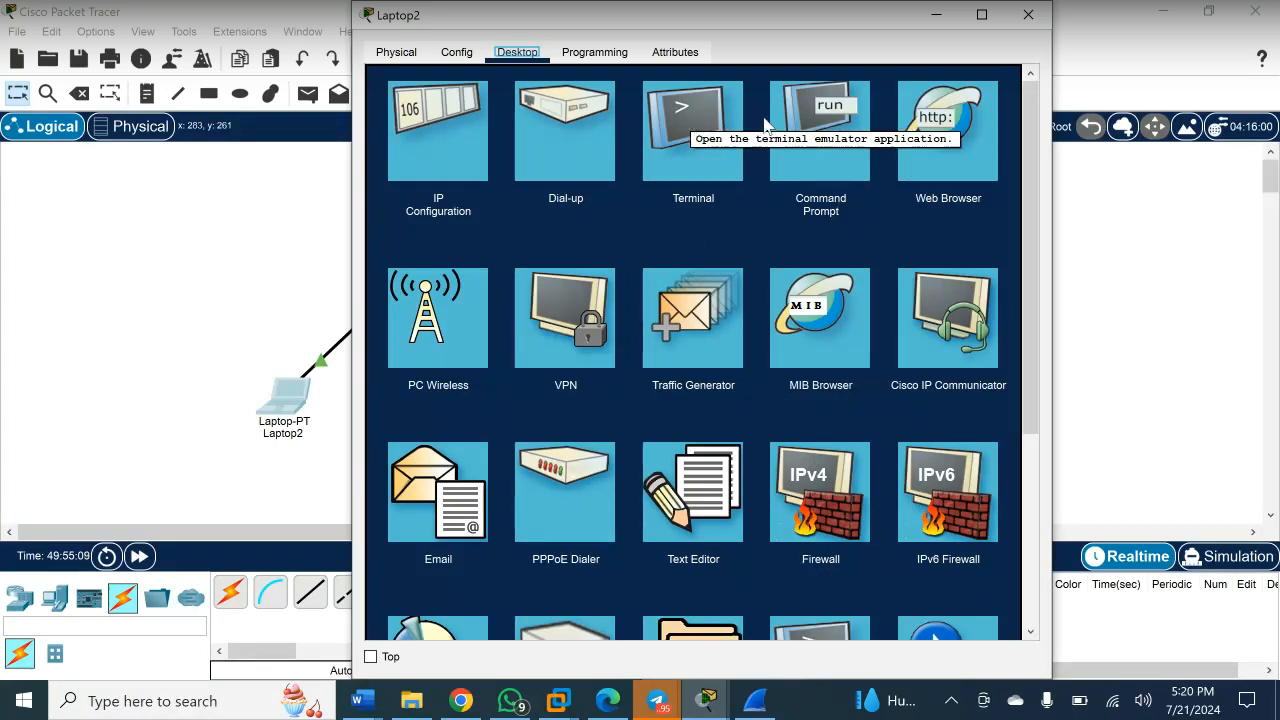
{"action": "left_click", "coordinate": [695, 133]}
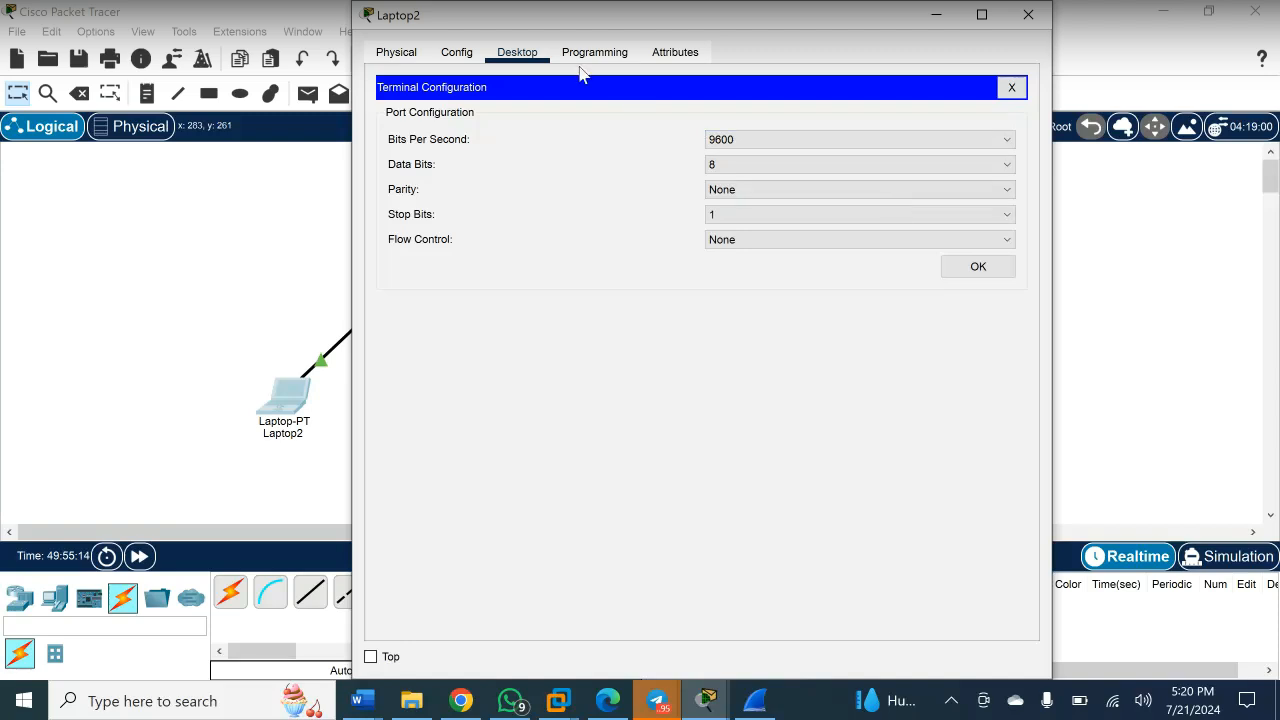
{"action": "left_click", "coordinate": [457, 52]}
{"action": "left_click", "coordinate": [507, 58]}
{"action": "left_click", "coordinate": [1012, 88]}
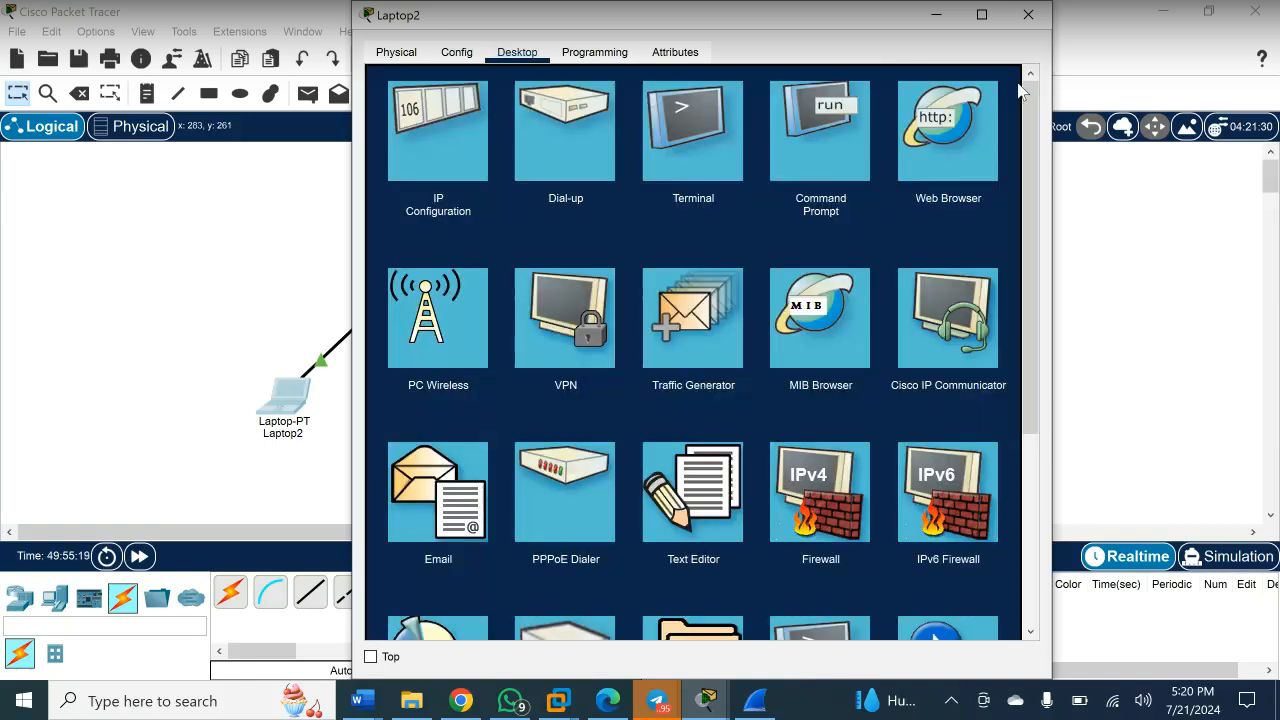
- Run ipconfig in Laptop2's Command Prompt to check its IP settings, and close the prompt
{"action": "left_click", "coordinate": [855, 129]}
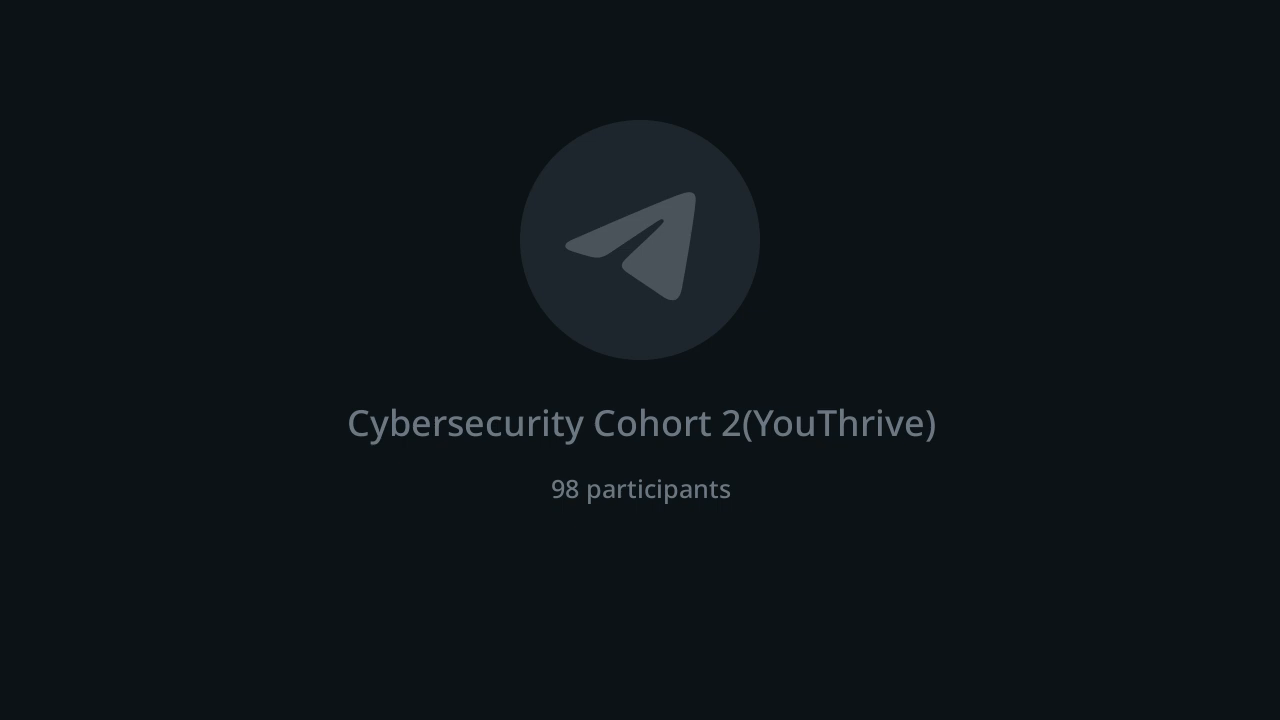
{"action": "type", "text": "ipco"}
{"action": "type", "text": "nfig"}
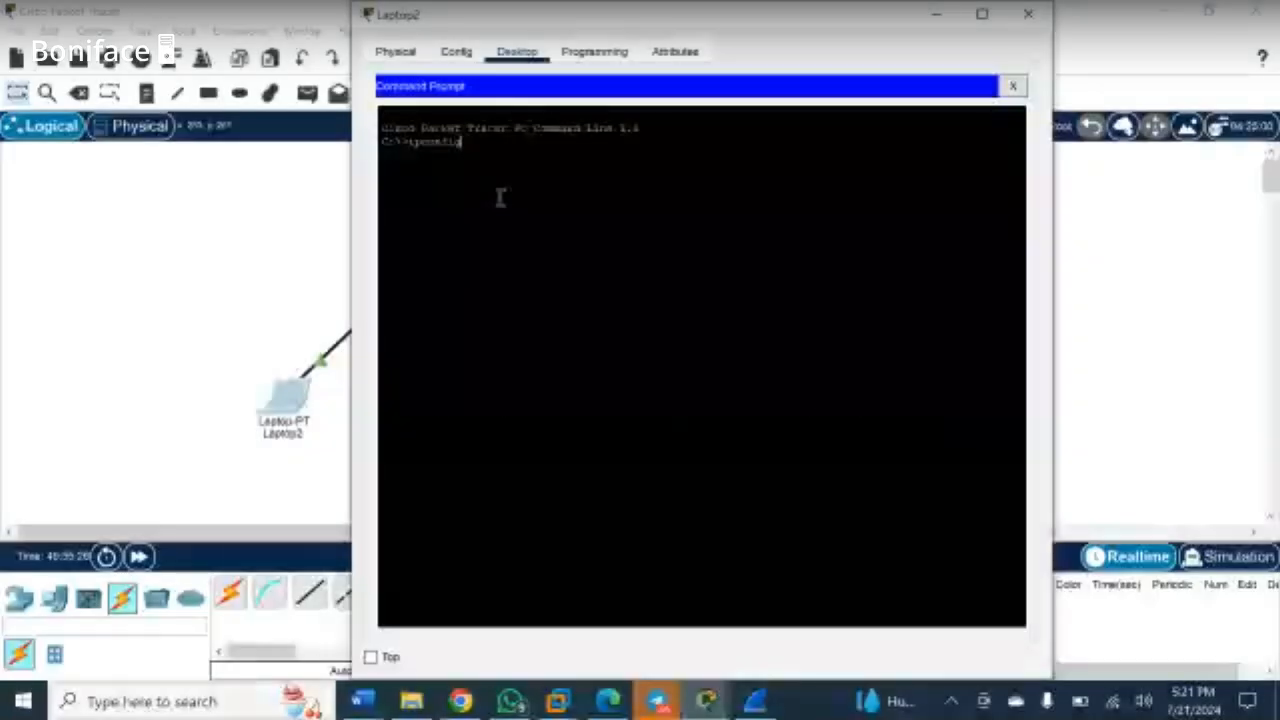
{"action": "key", "text": "Return"}
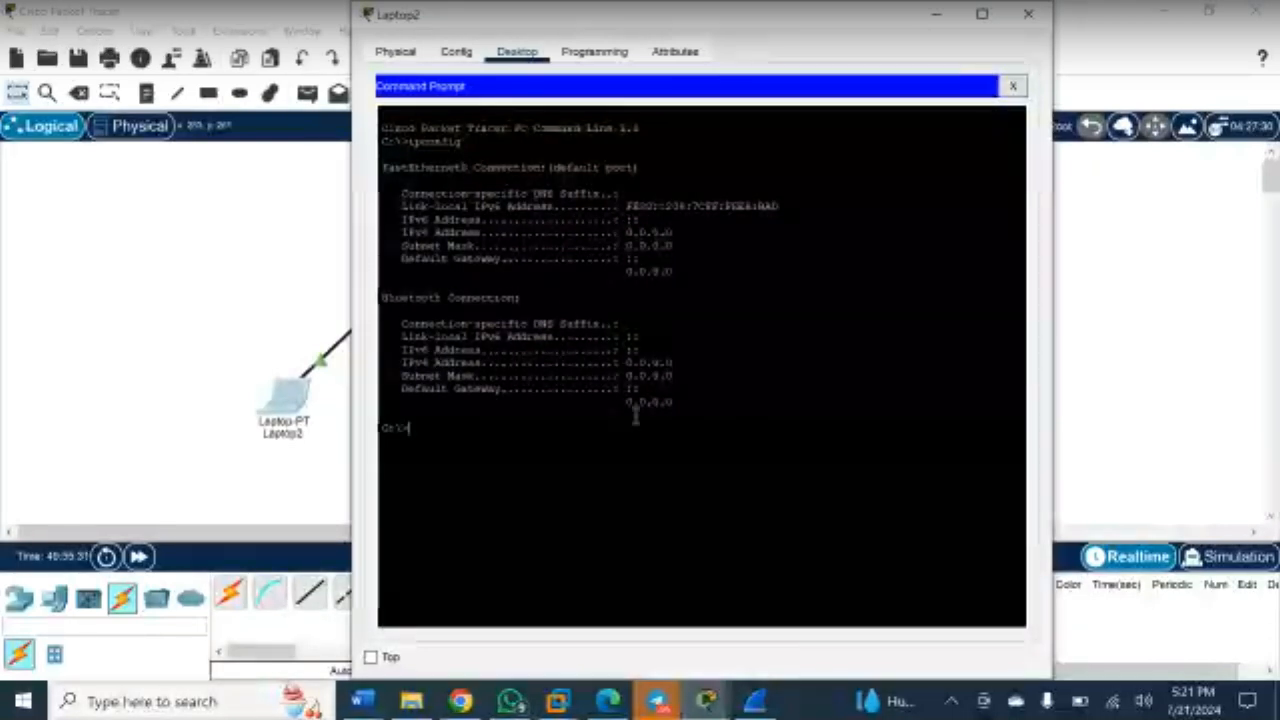
{"action": "left_click", "coordinate": [460, 52]}
{"action": "left_click", "coordinate": [517, 51]}
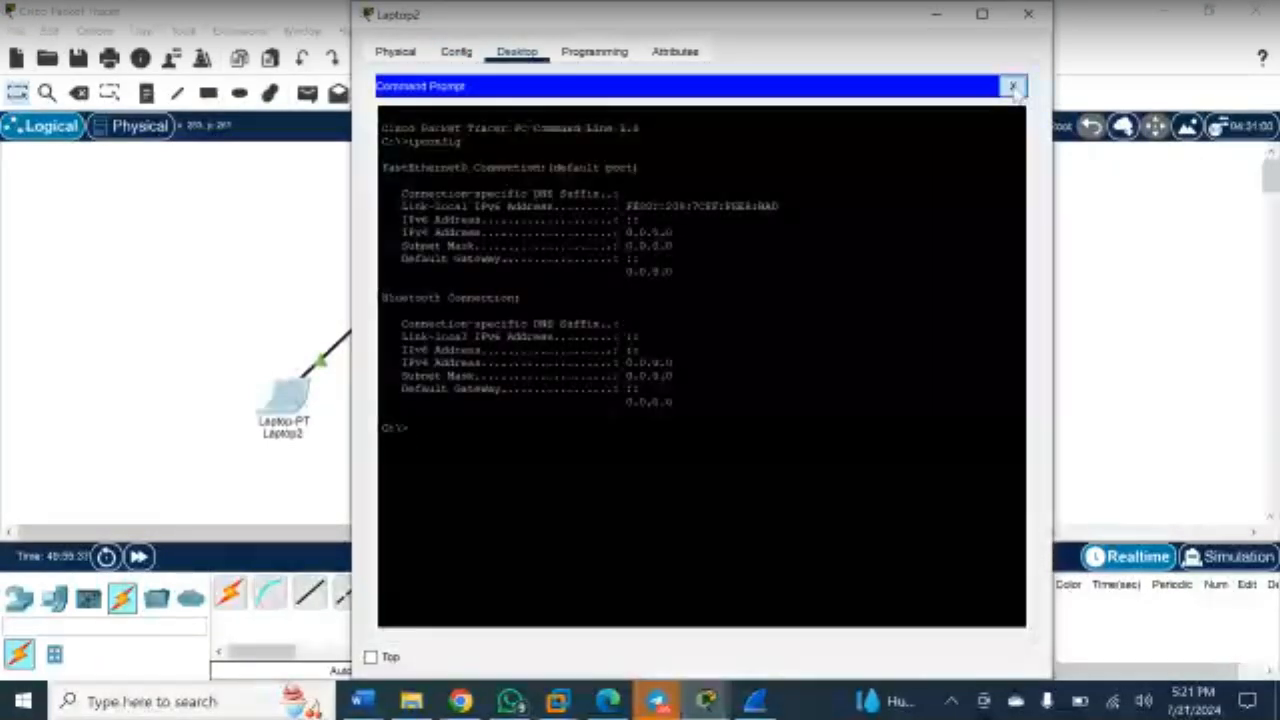
{"action": "left_click", "coordinate": [1014, 88]}
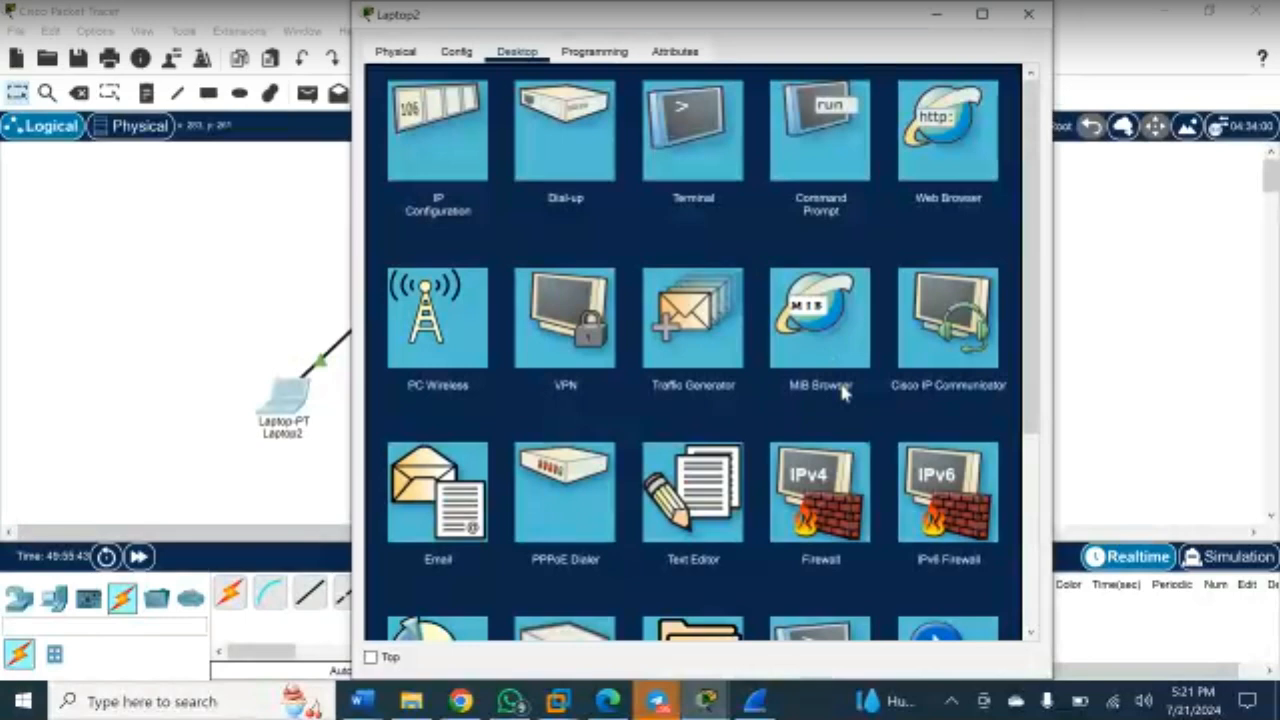
- Review Laptop2's global settings, attributes and physical modules, and close its device window
{"action": "left_click", "coordinate": [456, 52]}
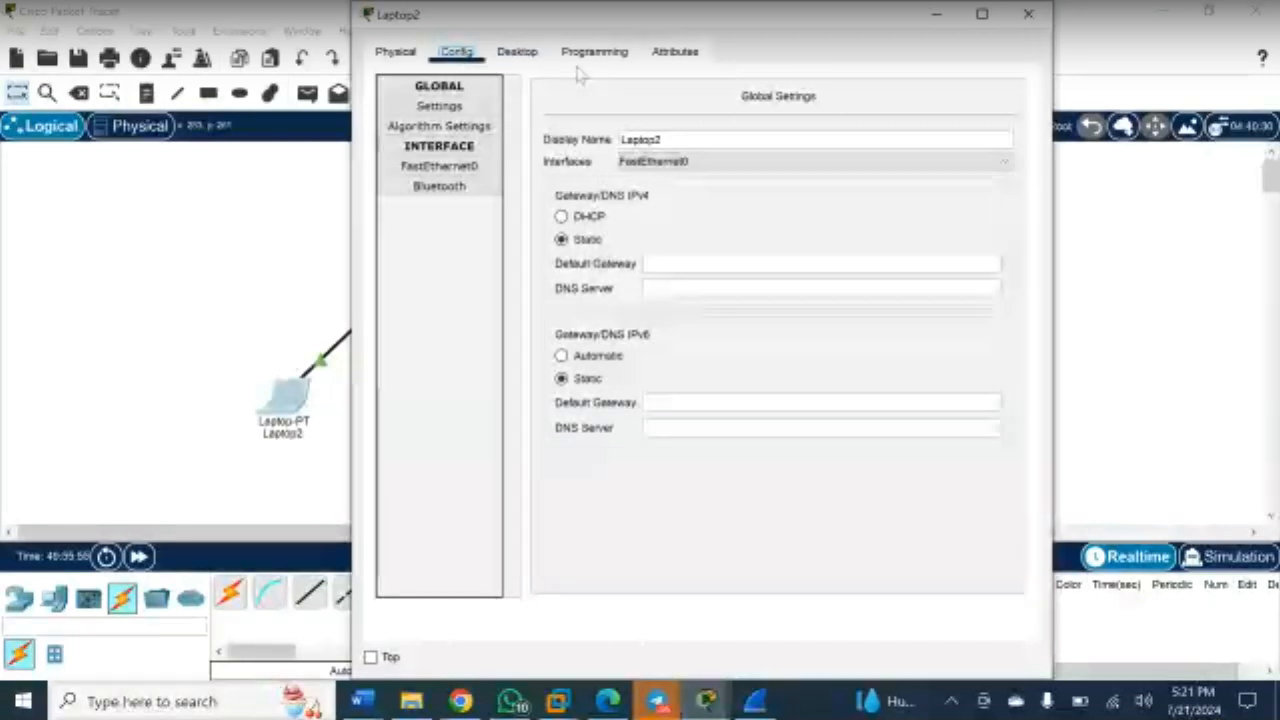
{"action": "left_click", "coordinate": [610, 62]}
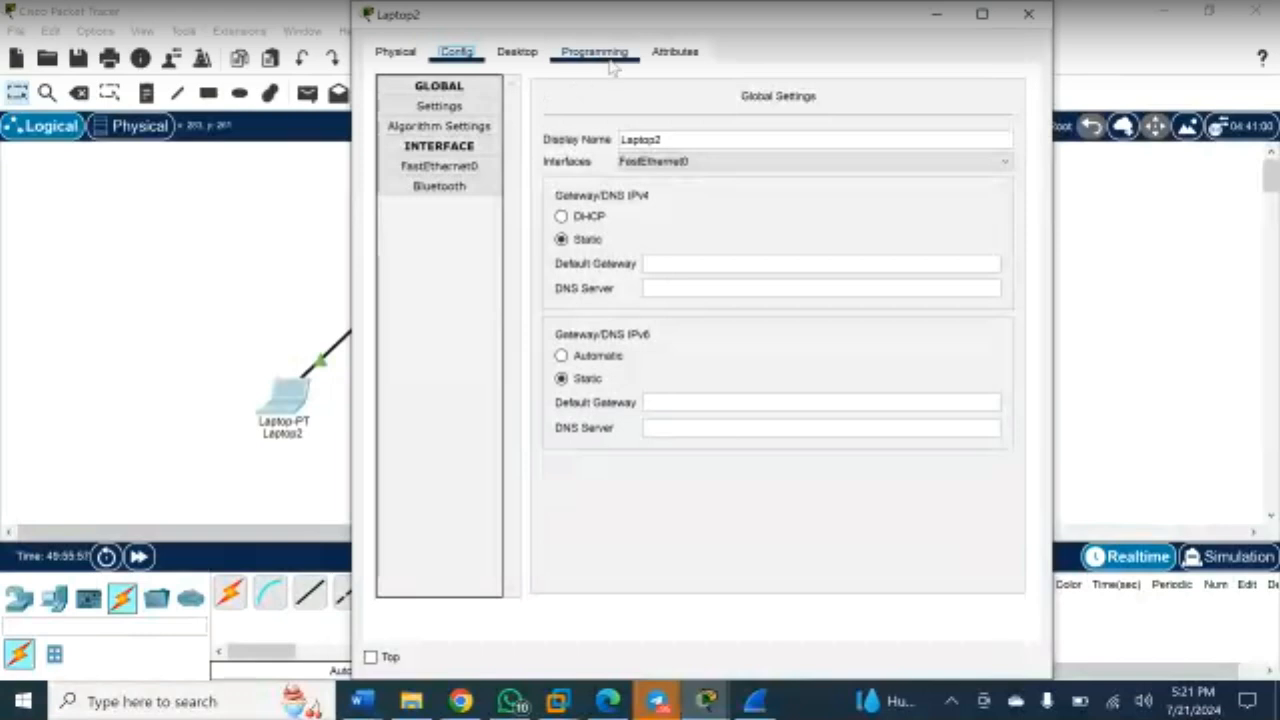
{"action": "left_click", "coordinate": [667, 57]}
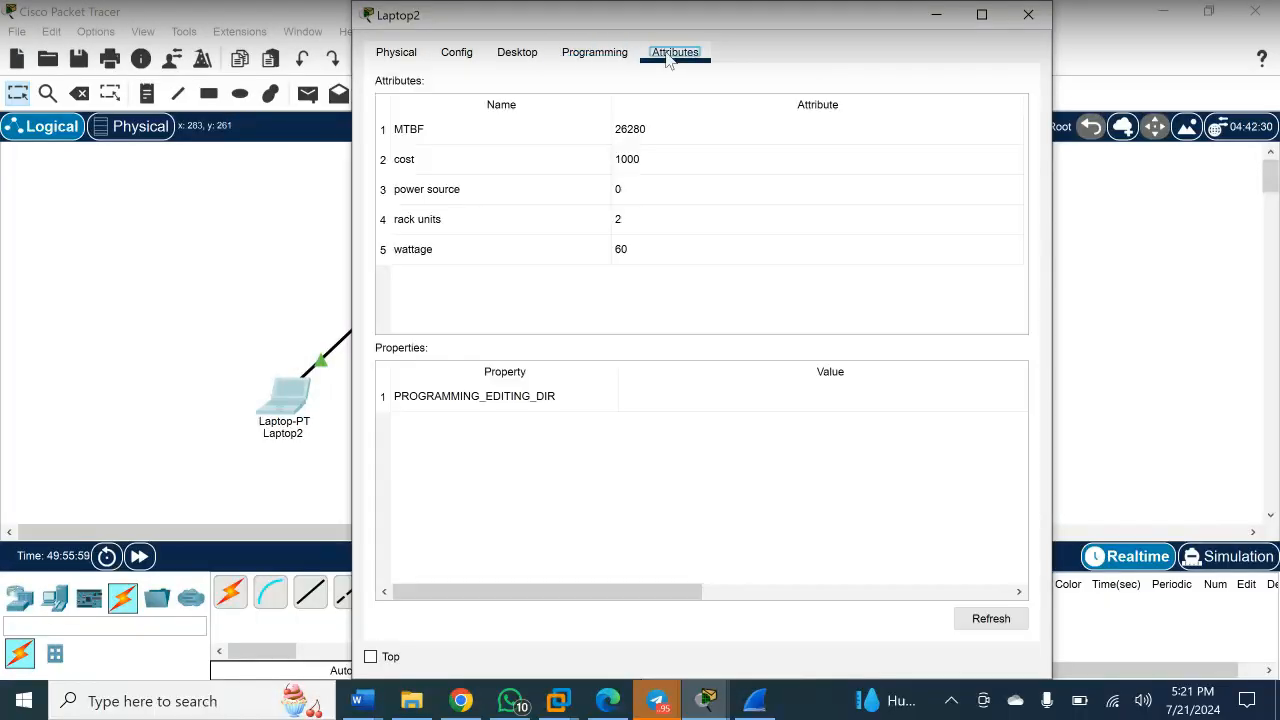
{"action": "left_click", "coordinate": [396, 56]}
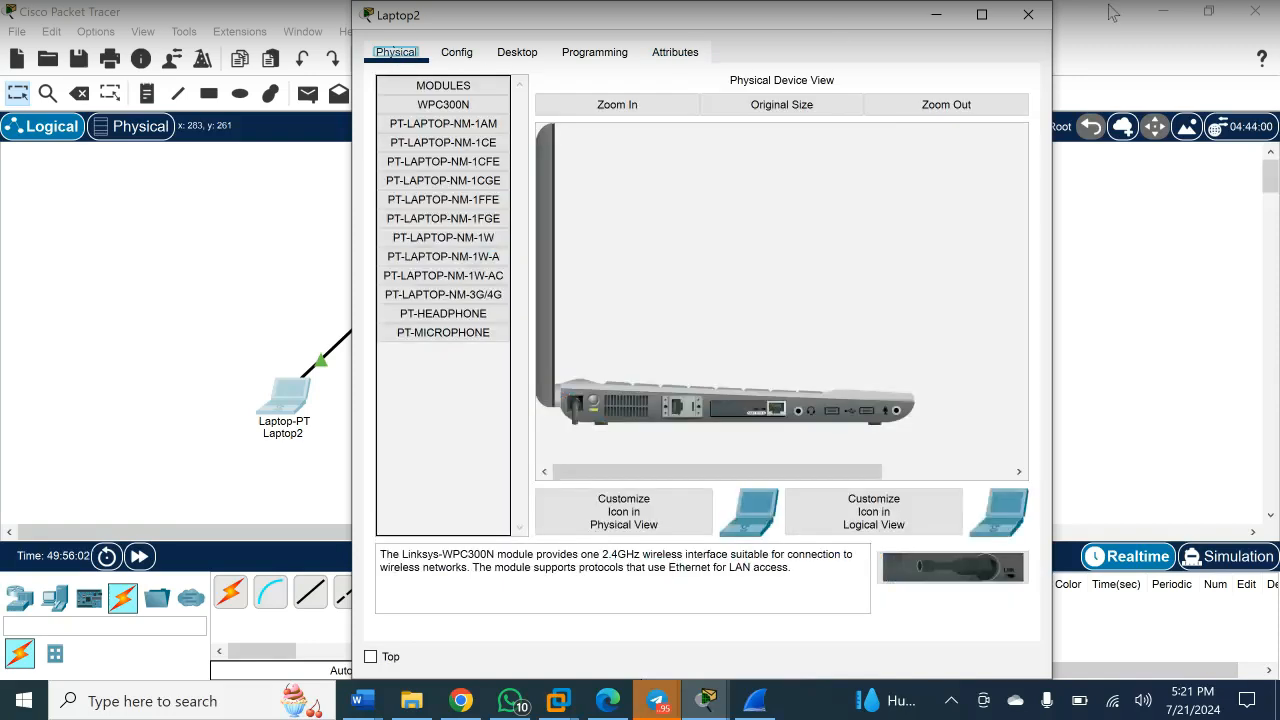
{"action": "left_click", "coordinate": [1045, 20]}
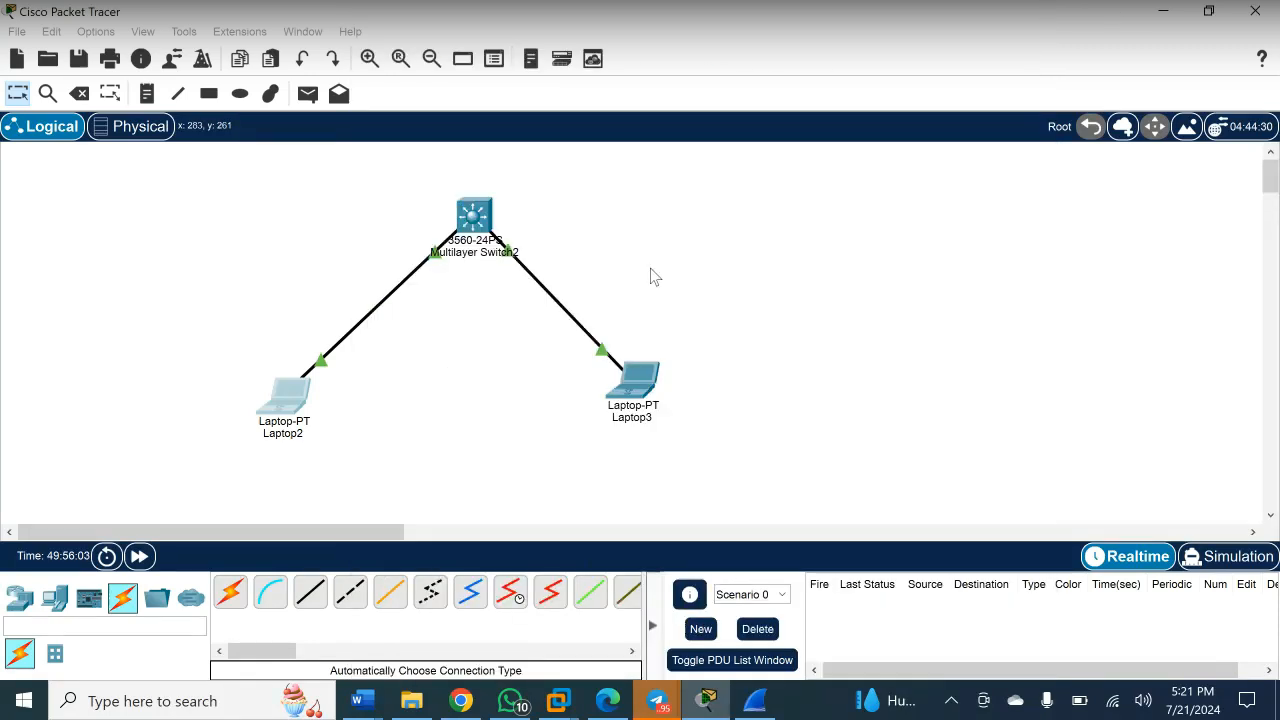
- Open Laptop2's device window and review its algorithm settings and global gateway and DNS settings
{"action": "left_click", "coordinate": [290, 400]}
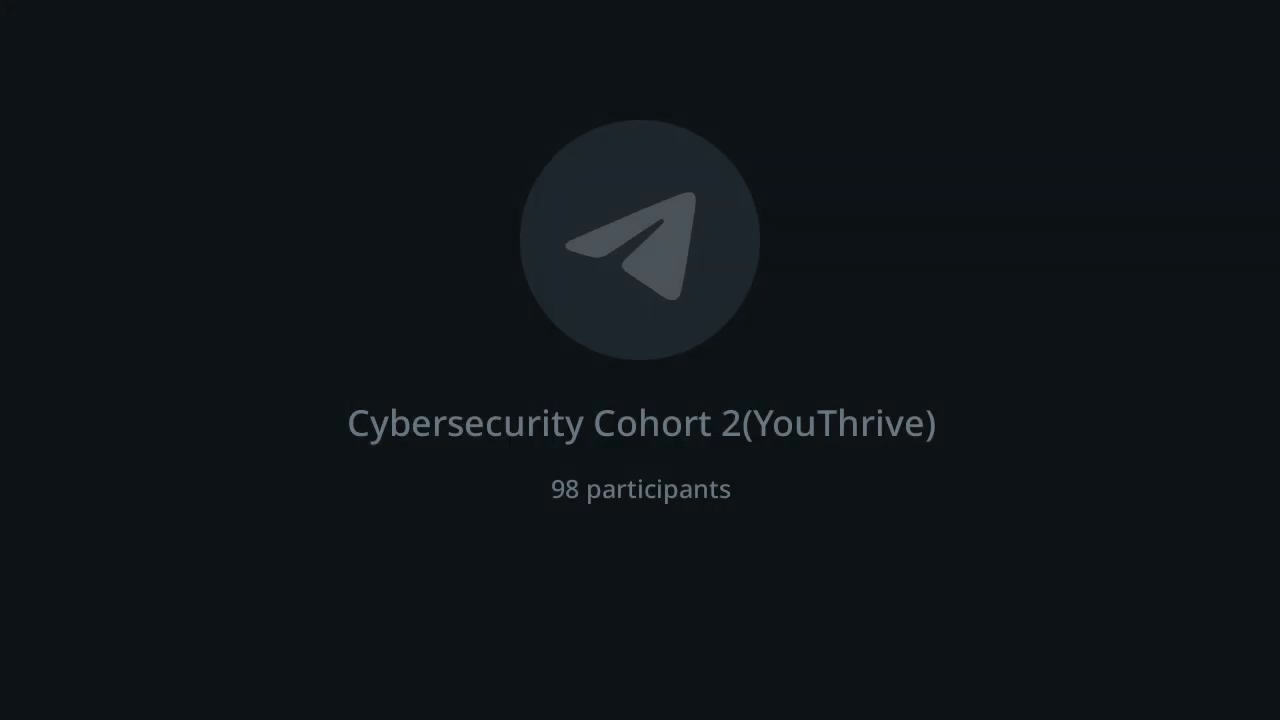
{"action": "left_click", "coordinate": [457, 89]}
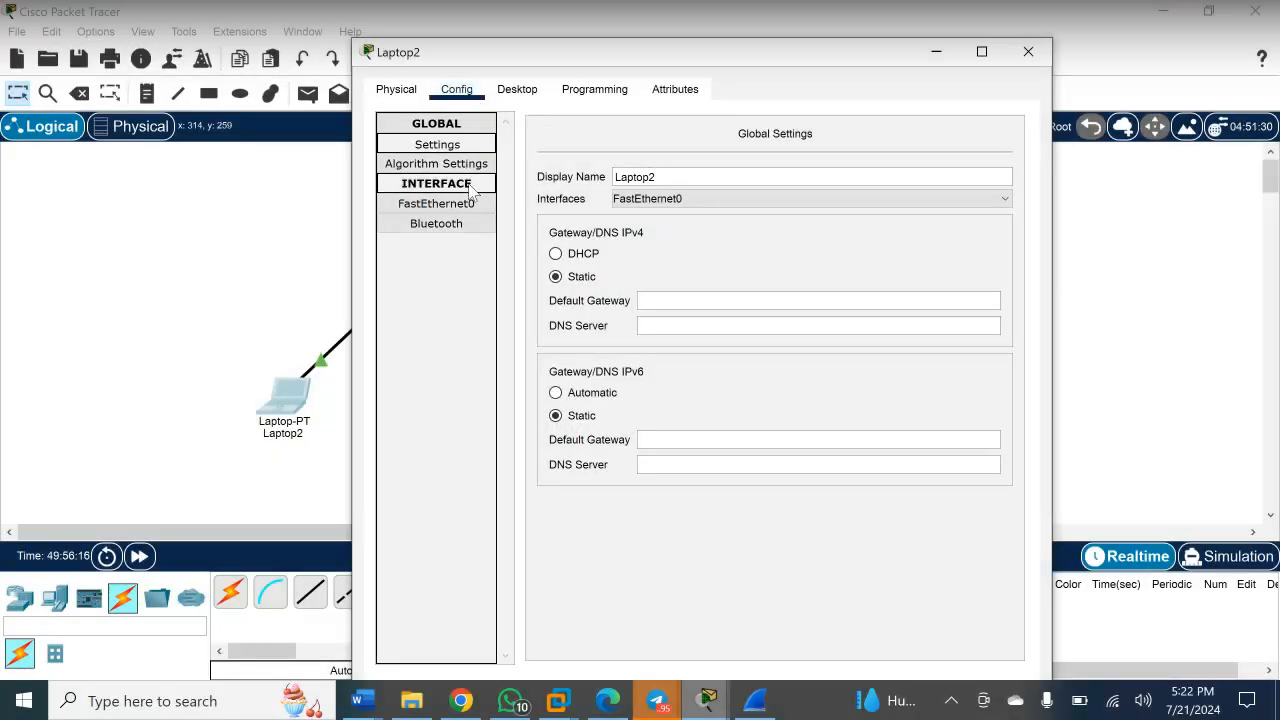
{"action": "left_click", "coordinate": [447, 166]}
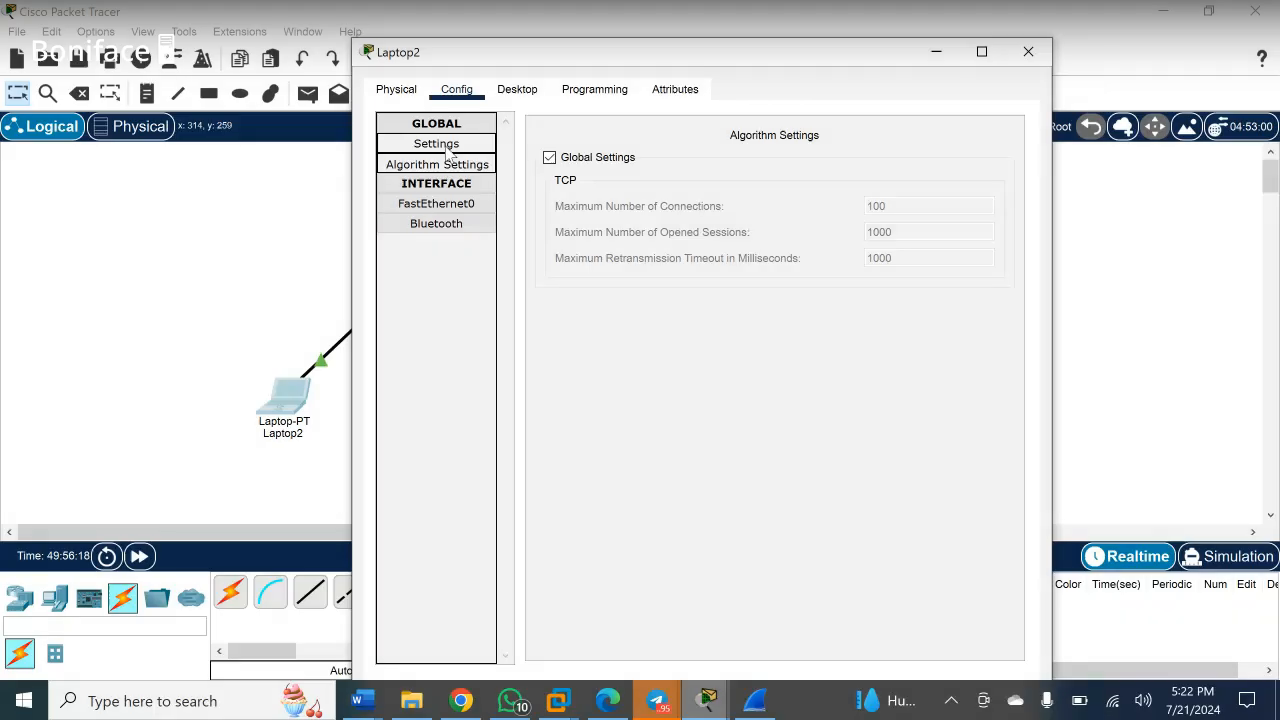
{"action": "left_click", "coordinate": [437, 144]}
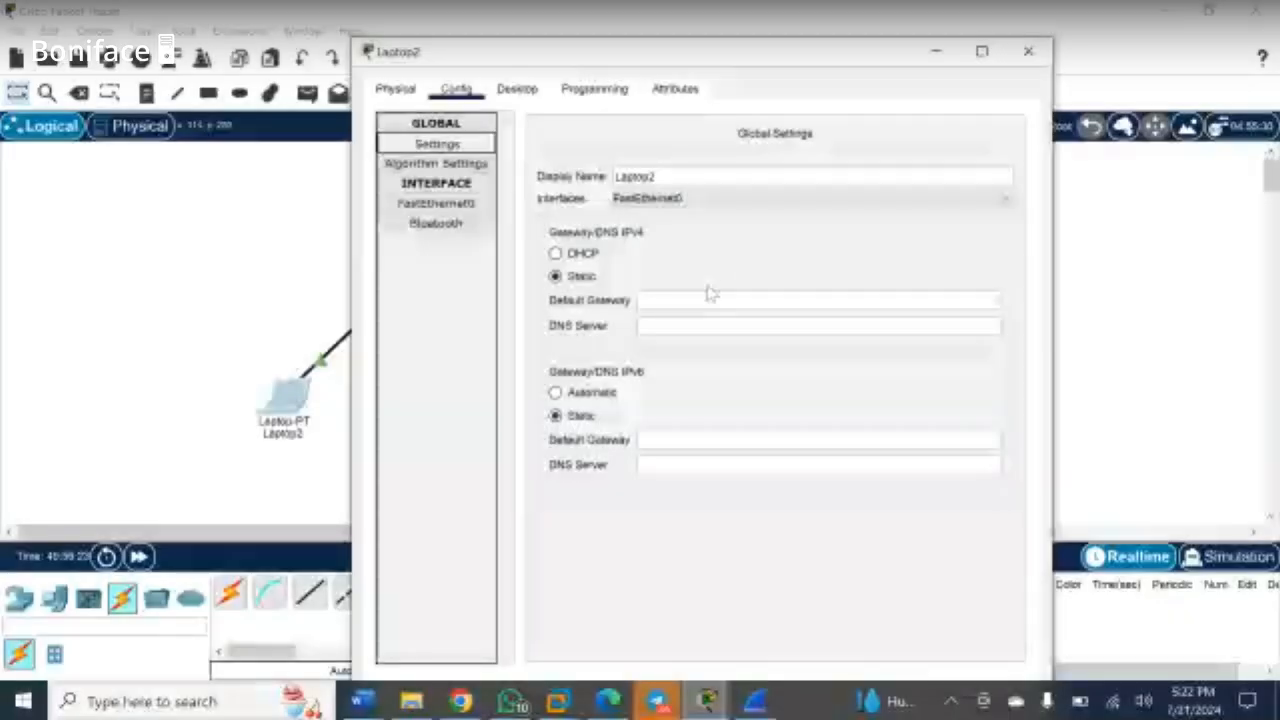
{"action": "left_click", "coordinate": [707, 301]}
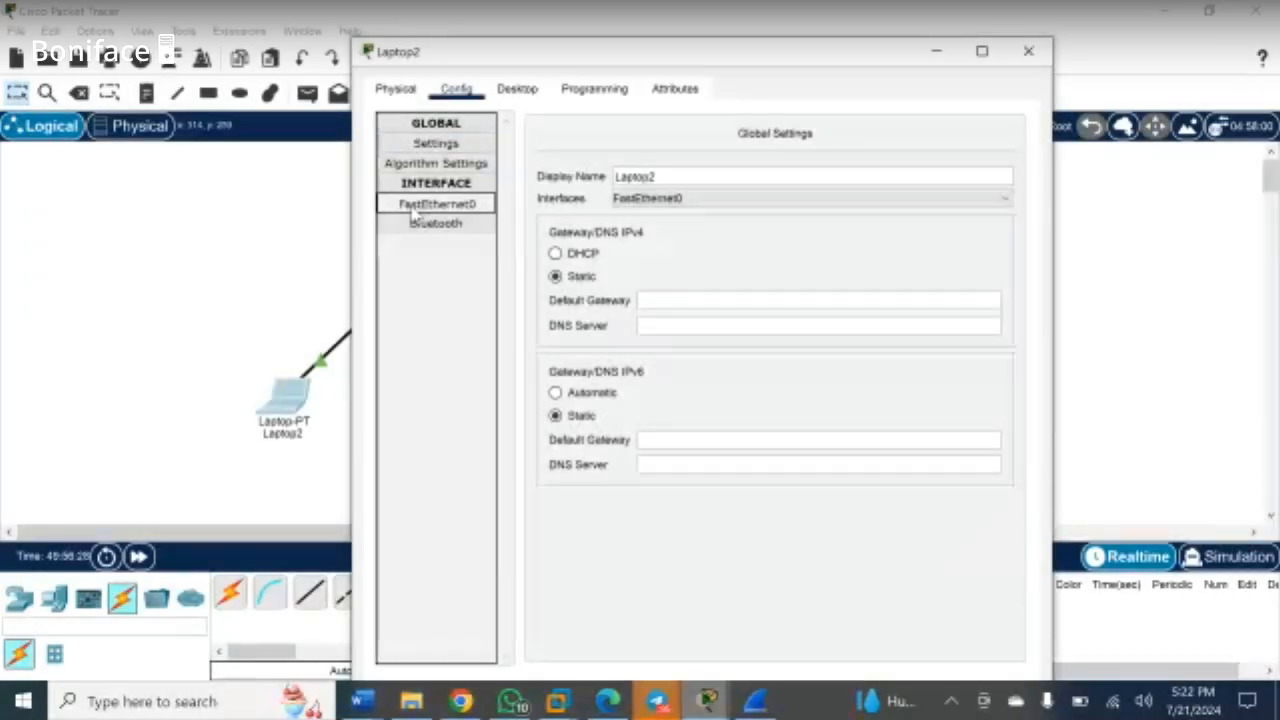
- Give Laptop2's FastEthernet0 interface the static IPv4 address 192.168.0.1 with subnet mask 255.255.255.0
{"action": "left_click", "coordinate": [436, 204]}
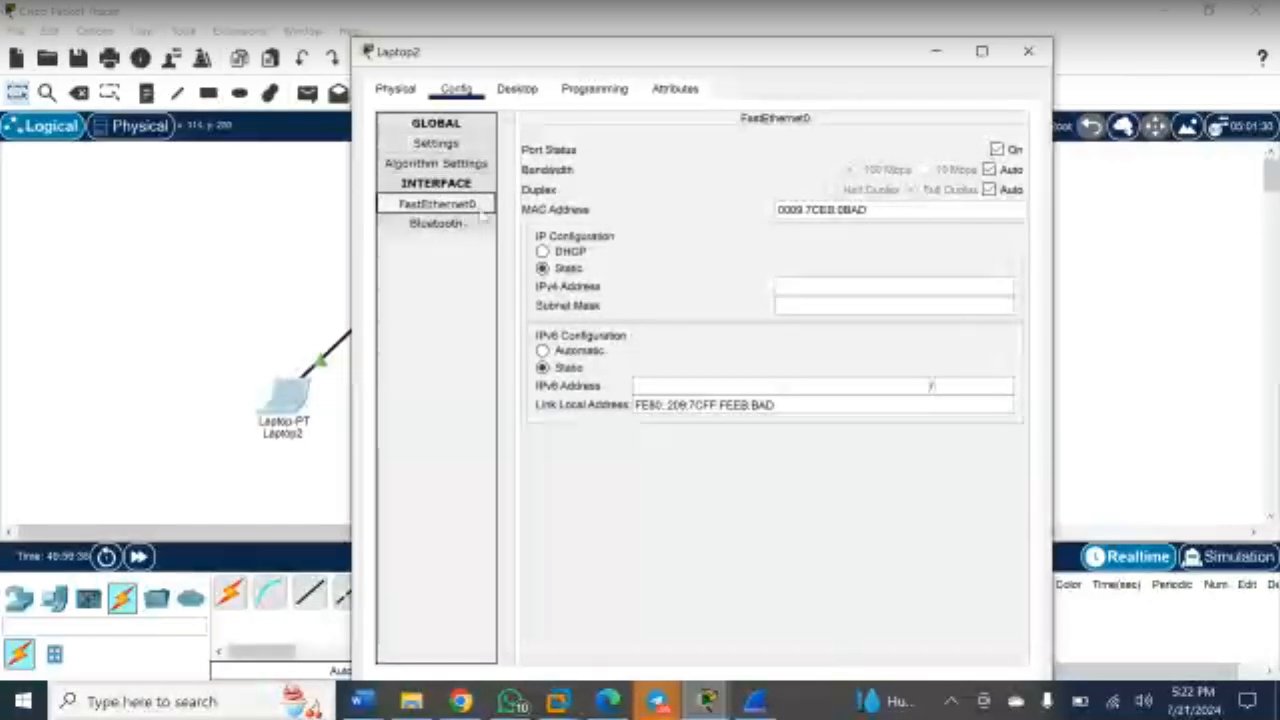
{"action": "left_click", "coordinate": [818, 289]}
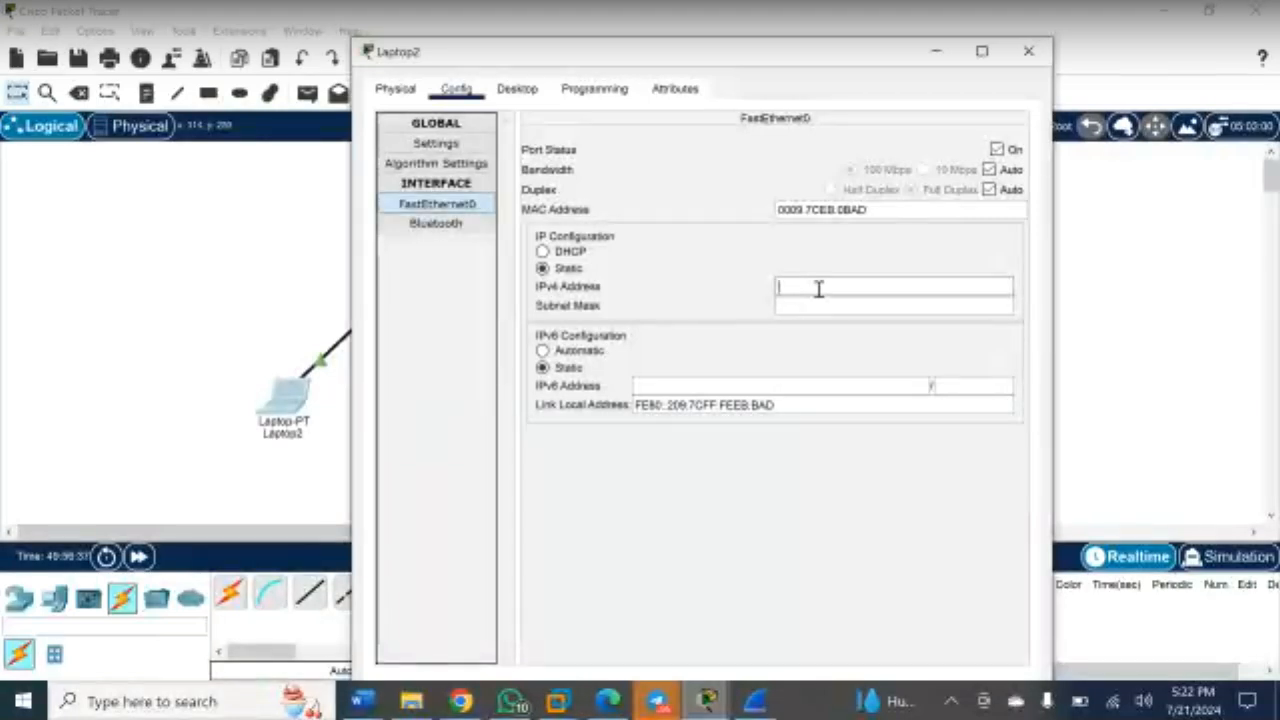
{"action": "type", "text": "192.168.0.1"}
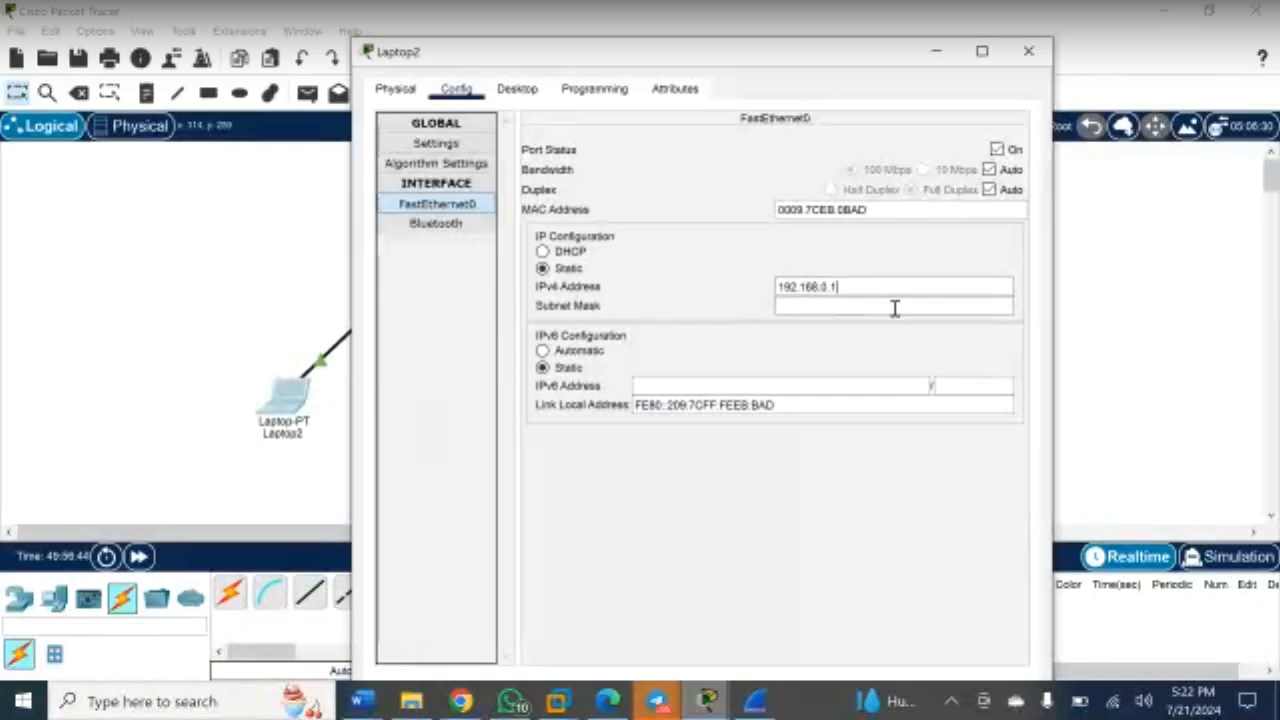
{"action": "left_click", "coordinate": [895, 308]}
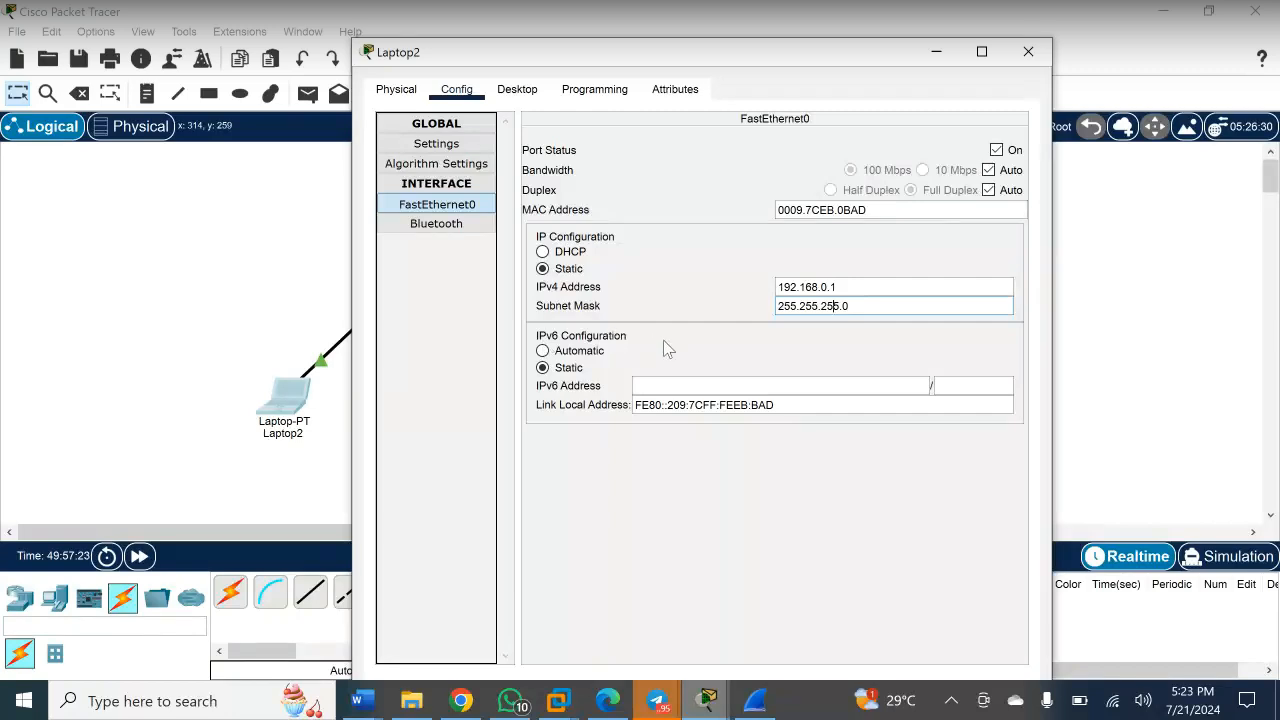
{"action": "left_click", "coordinate": [851, 288]}
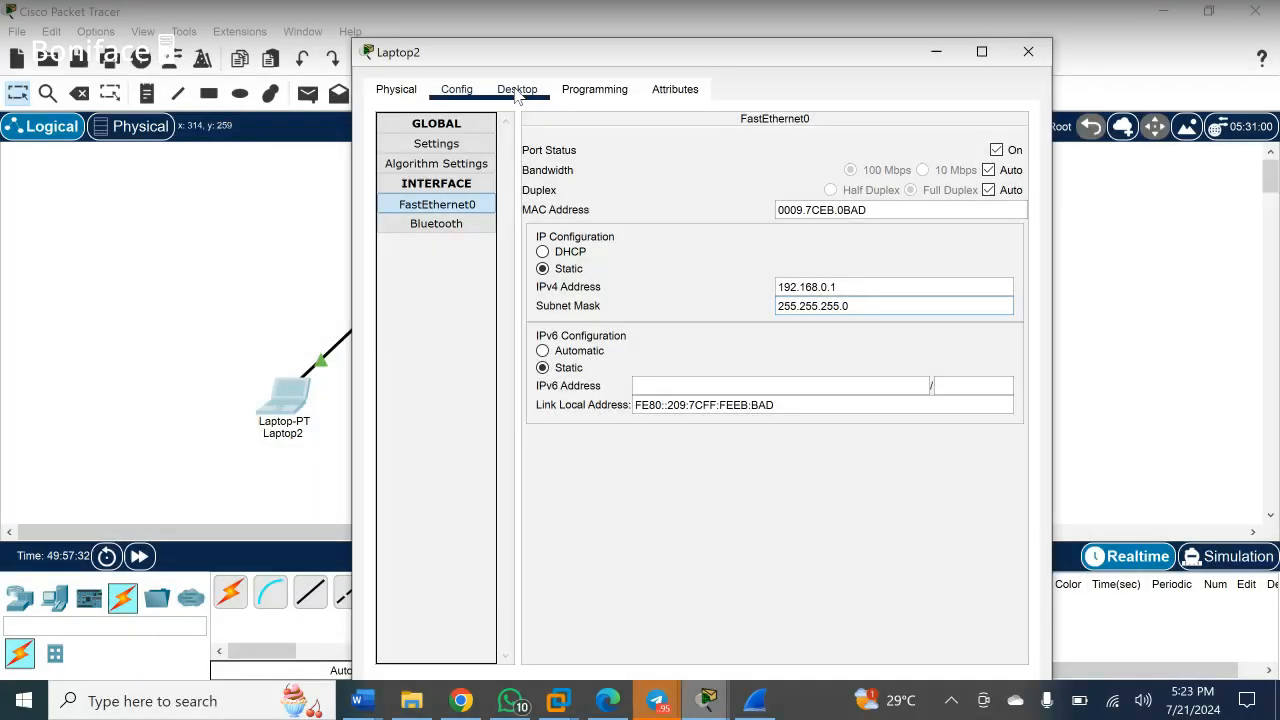
- Leave and reopen Laptop2's FastEthernet0 interface settings to check its IPv4 address and subnet mask
{"action": "left_click", "coordinate": [517, 90]}
{"action": "left_click", "coordinate": [456, 89]}
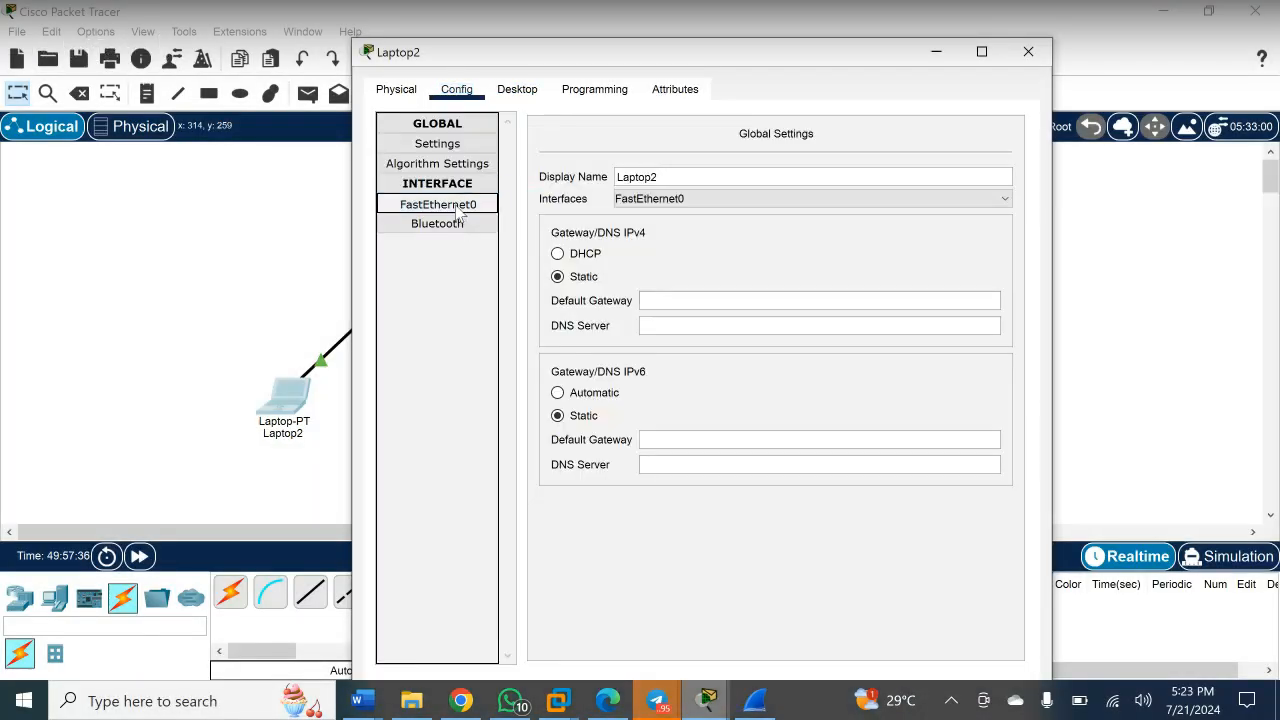
{"action": "left_click", "coordinate": [459, 208]}
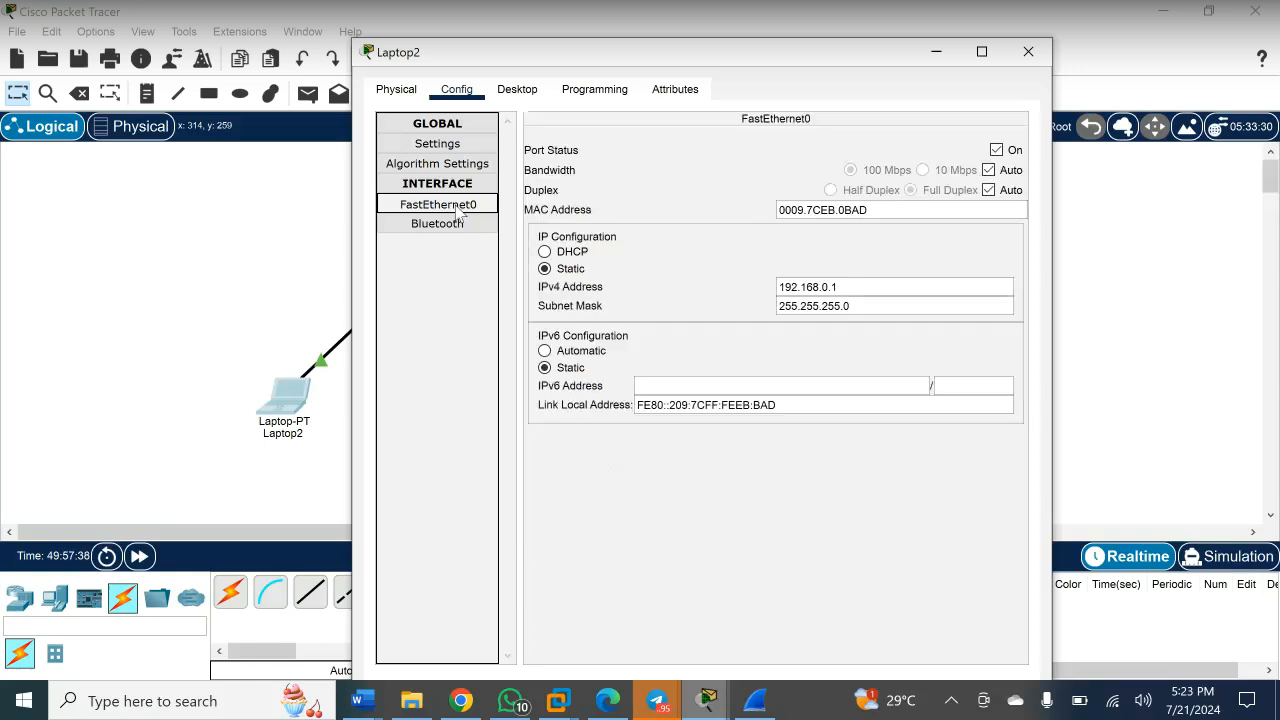
{"action": "left_click", "coordinate": [849, 287]}
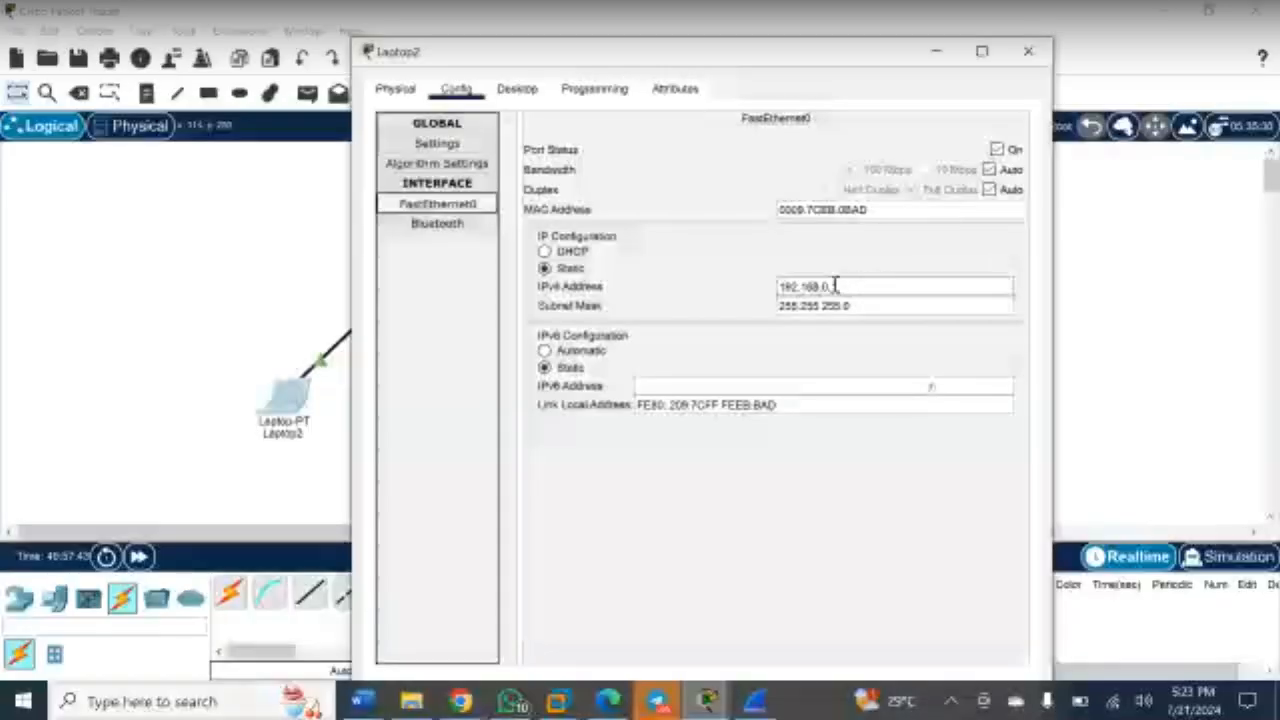
- Try the clear command in Laptop2's Command Prompt, run ipconfig to check its addressing, and close the device window
{"action": "left_click", "coordinate": [518, 90]}
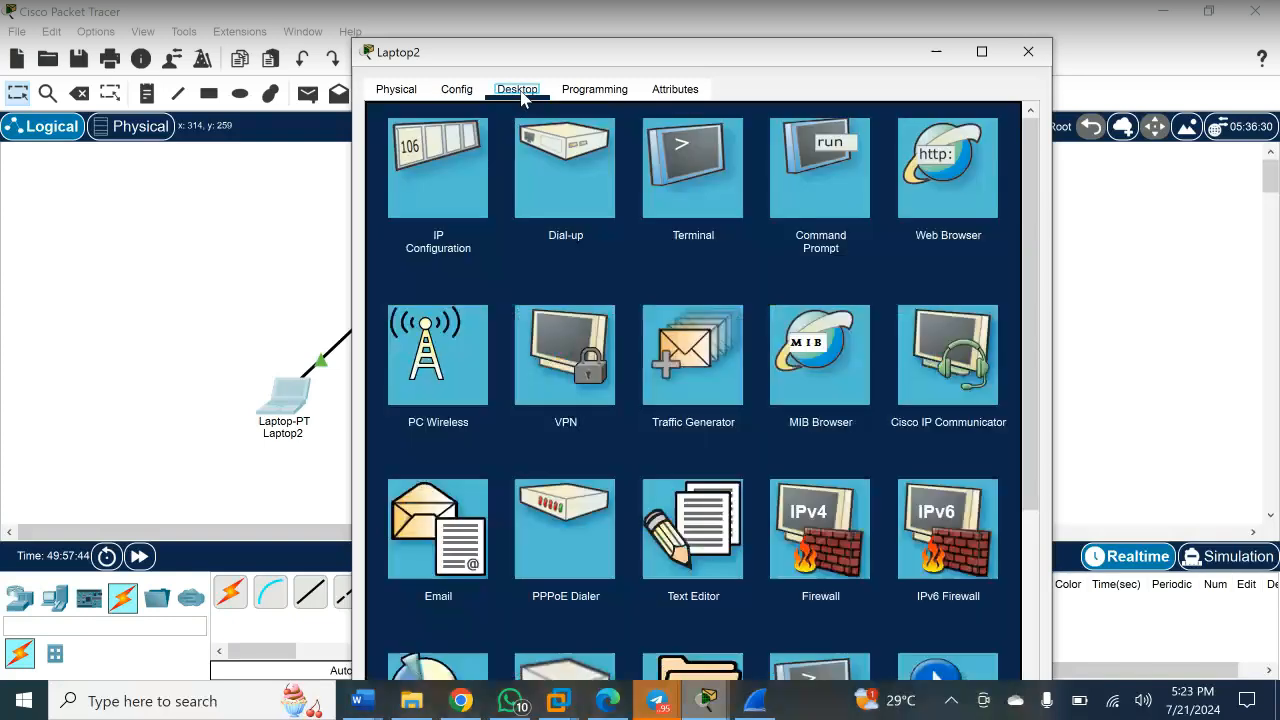
{"action": "left_click", "coordinate": [819, 170]}
{"action": "type", "text": "clear"}
{"action": "key", "text": "Return"}
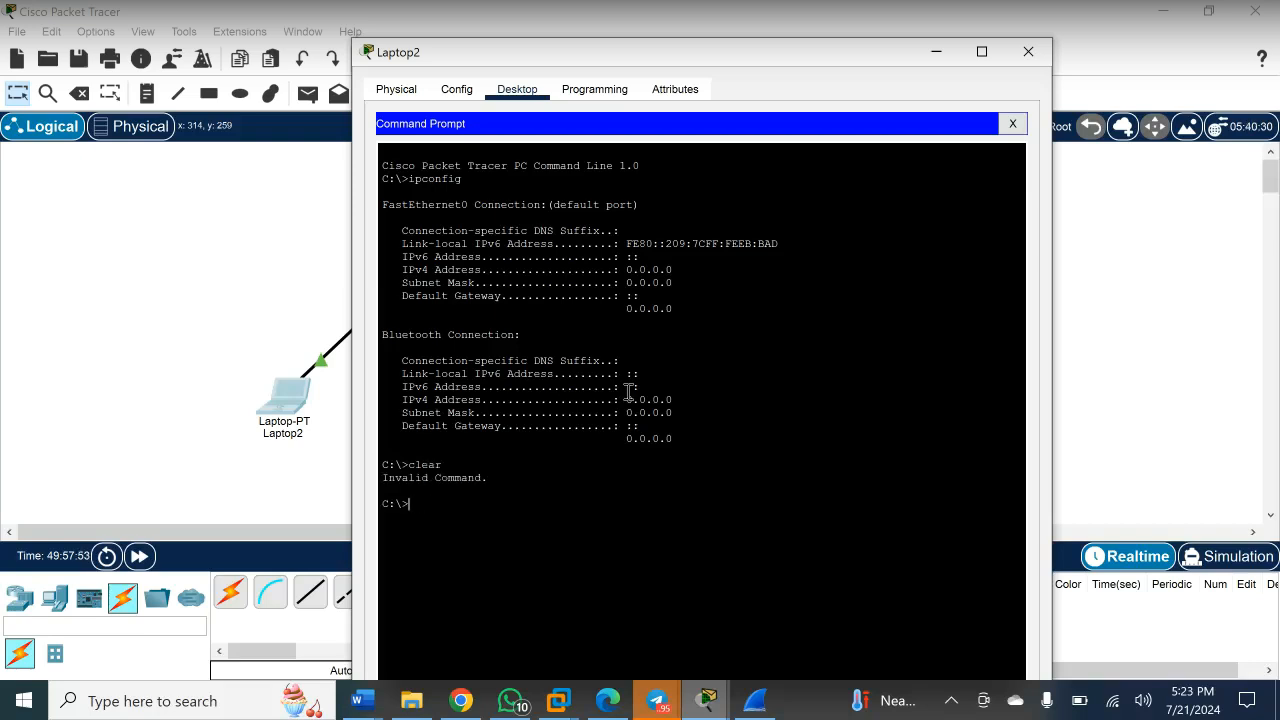
{"action": "type", "text": "ipconfig"}
{"action": "key", "text": "Return"}
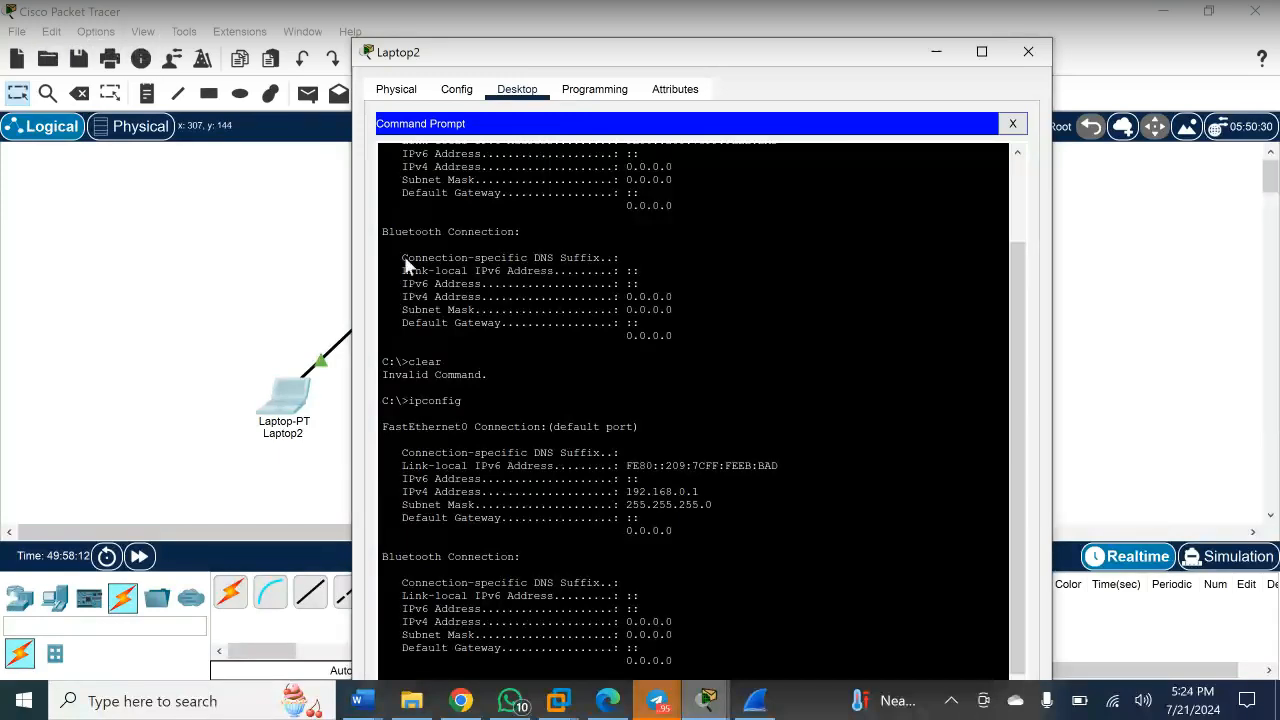
{"action": "left_click", "coordinate": [1034, 55]}
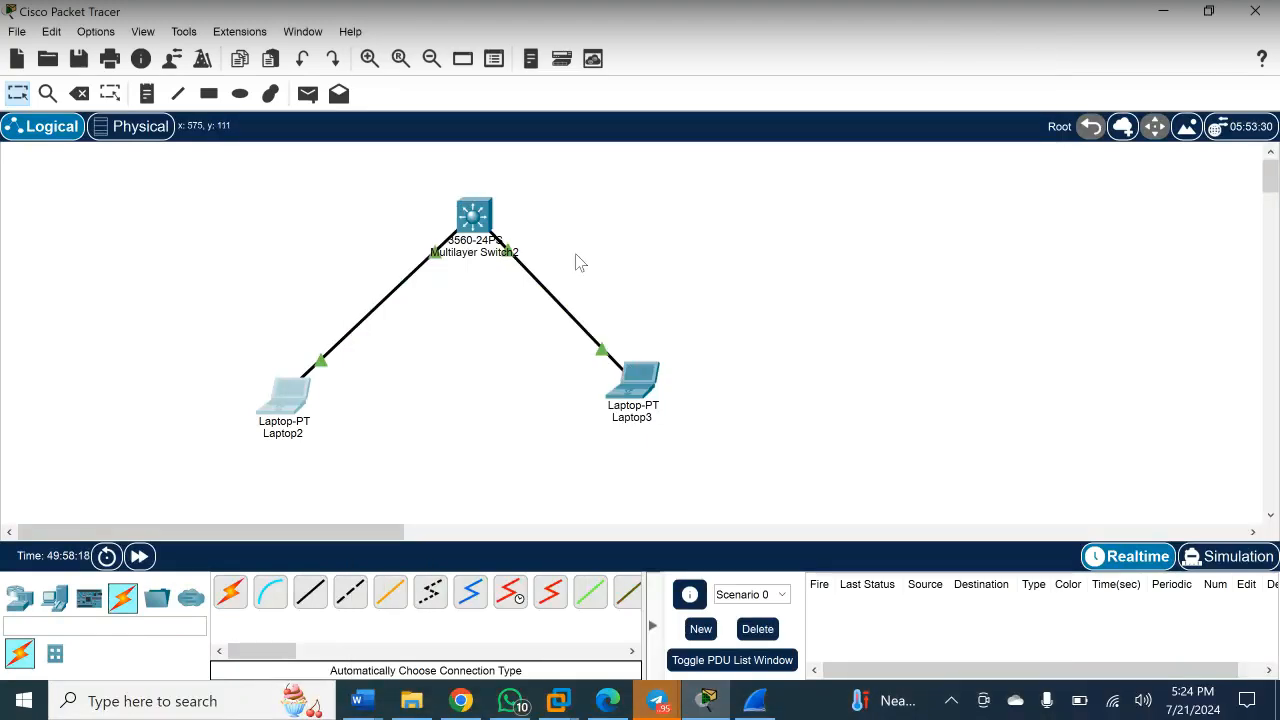
- Examine Multilayer Switch2's physical view, global settings and list of interfaces, and close its device window
{"action": "left_click", "coordinate": [468, 220]}
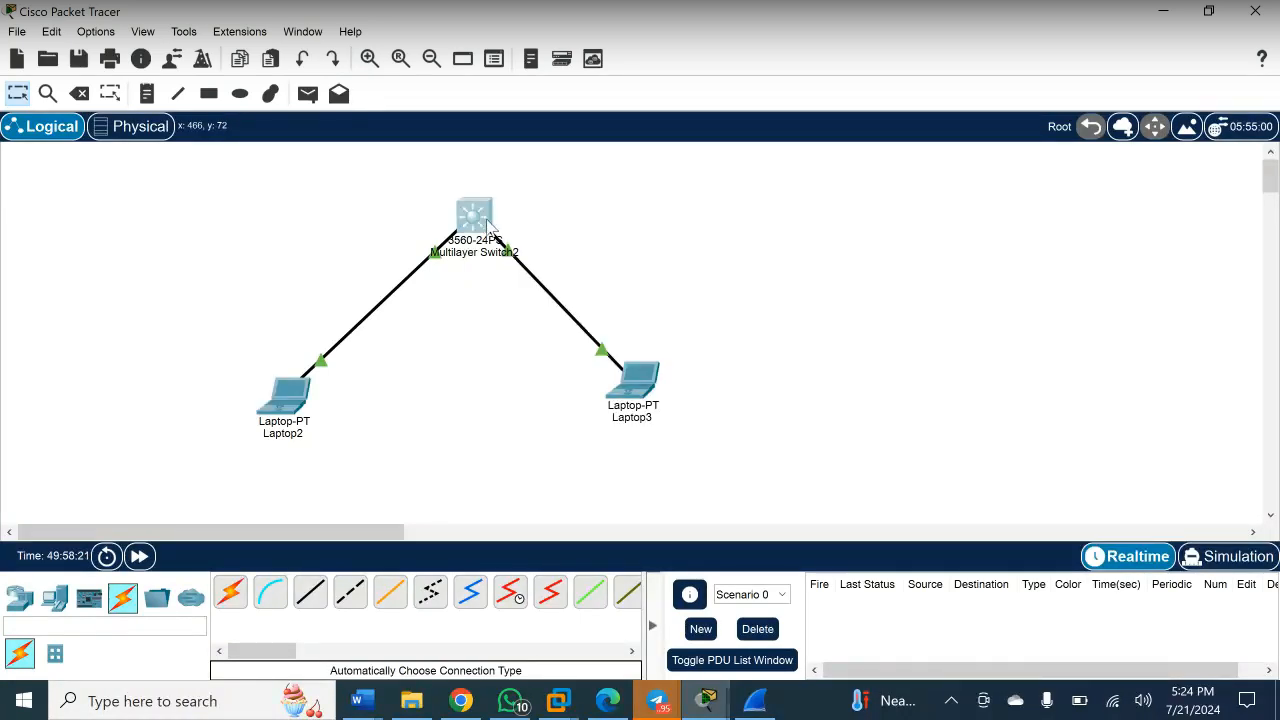
{"action": "left_click", "coordinate": [484, 224]}
{"action": "left_click", "coordinate": [450, 56]}
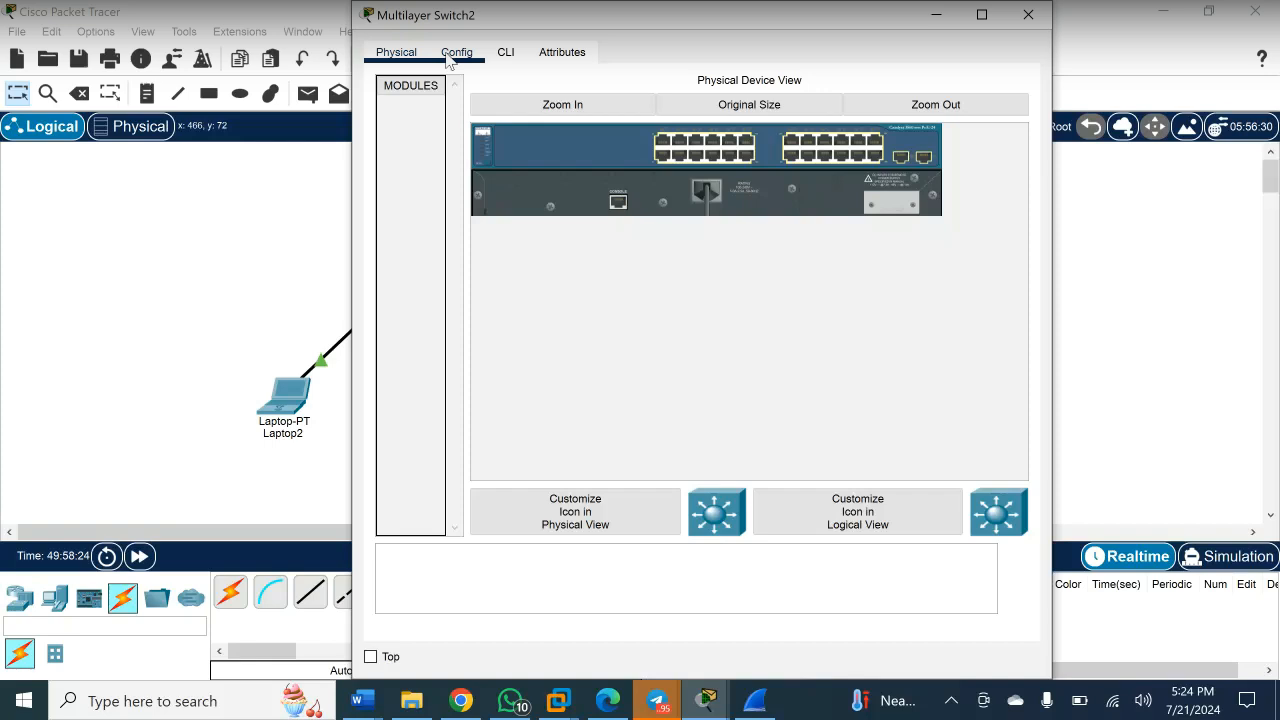
{"action": "left_click", "coordinate": [396, 52]}
{"action": "left_click", "coordinate": [458, 53]}
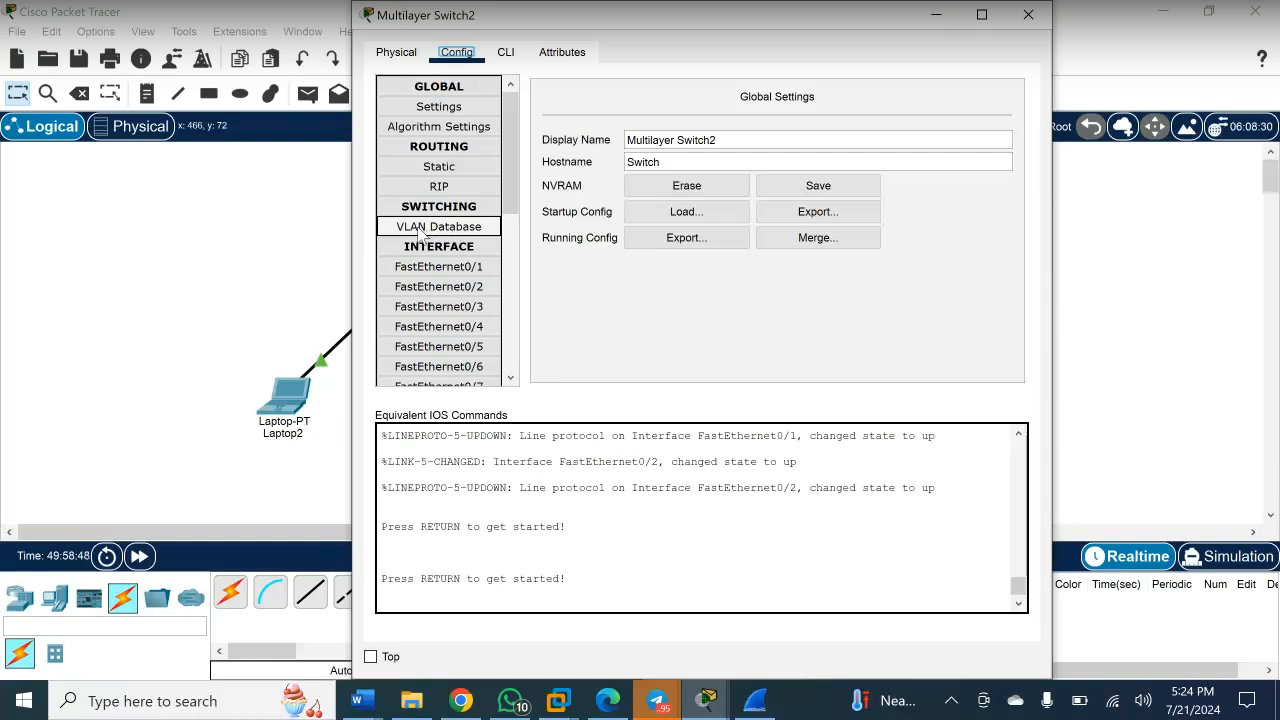
{"action": "scroll", "coordinate": [448, 315], "scroll_direction": "down", "scroll_amount": 5}
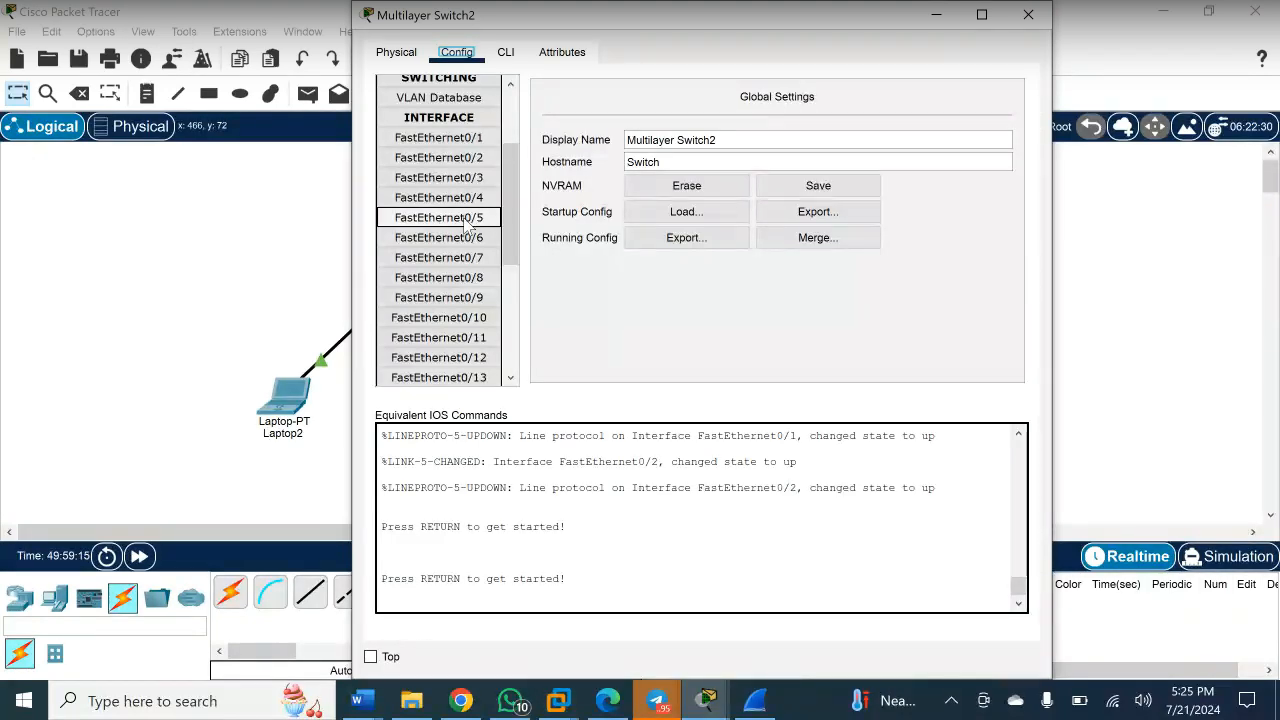
{"action": "scroll", "coordinate": [466, 226], "scroll_direction": "down", "scroll_amount": 4}
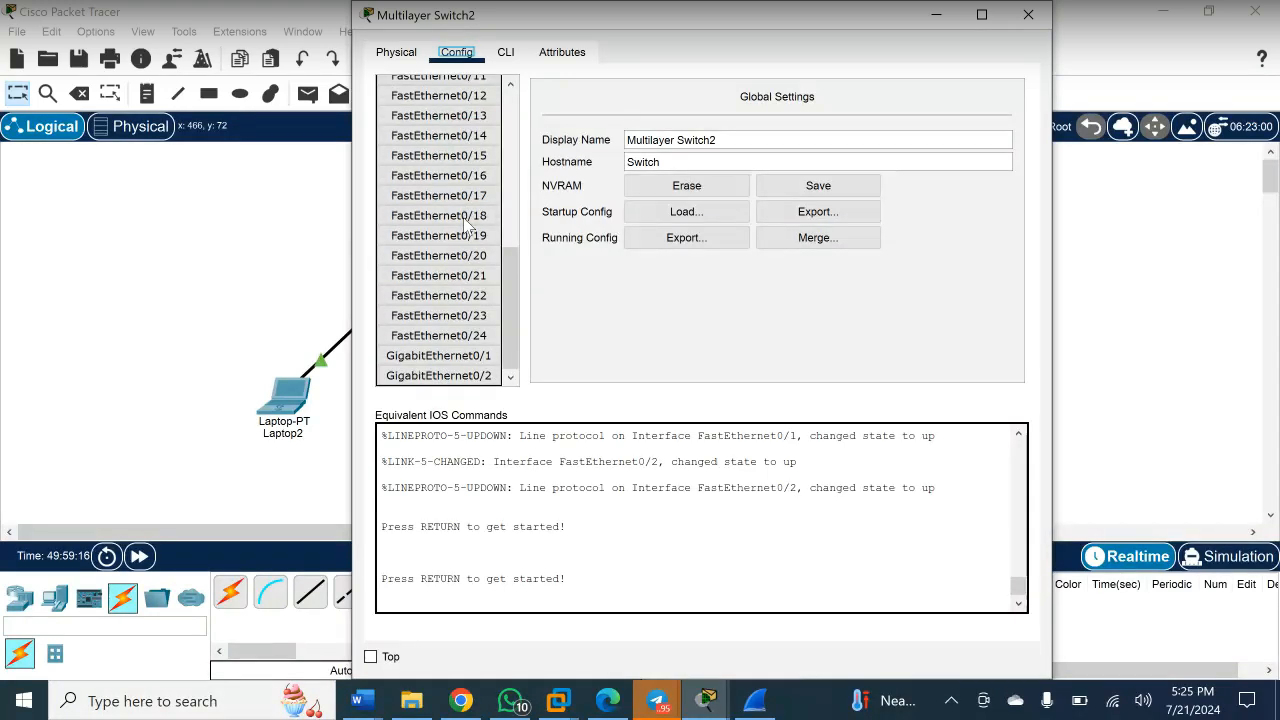
{"action": "scroll", "coordinate": [467, 224], "scroll_direction": "up", "scroll_amount": 5}
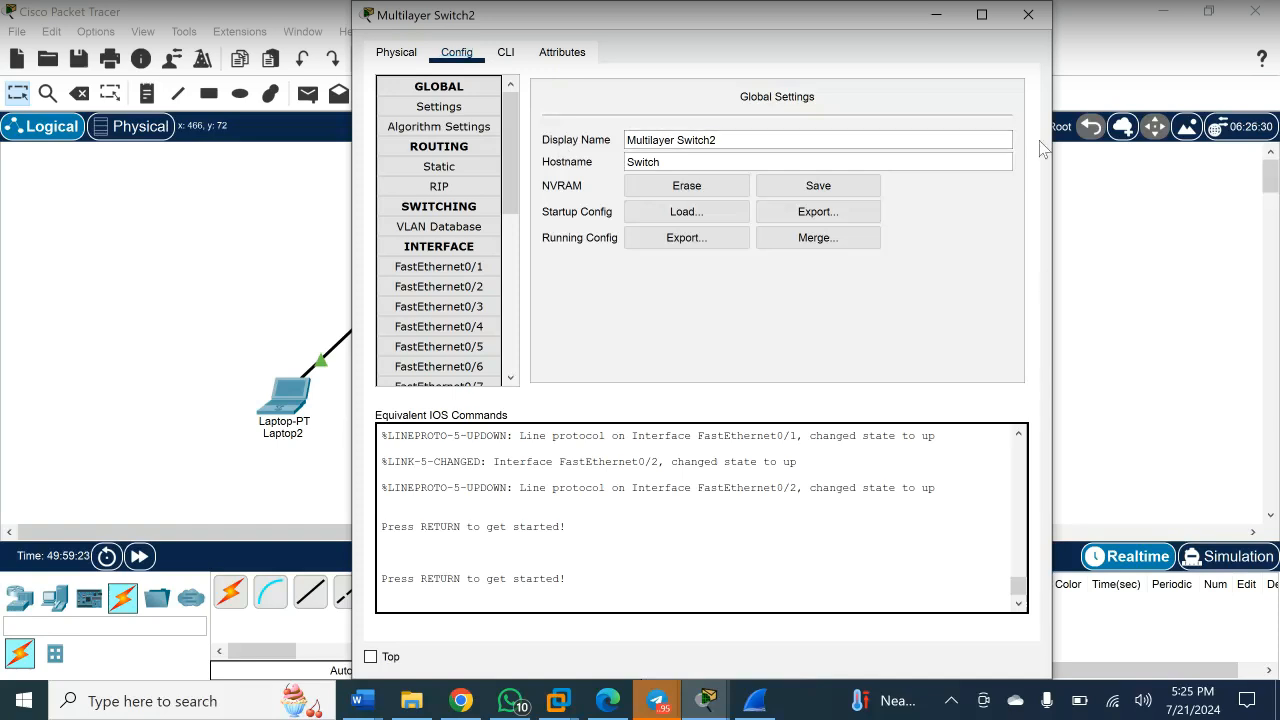
{"action": "left_click", "coordinate": [1028, 17]}
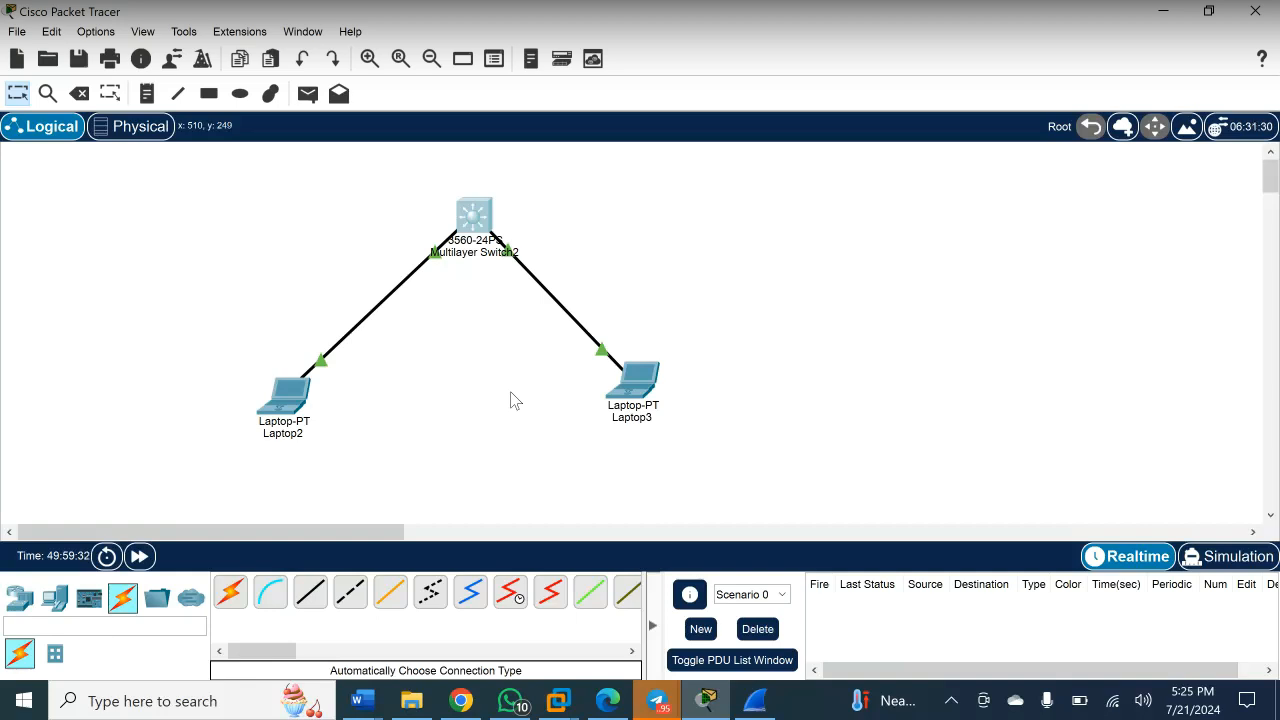
- Dismiss the file commands without choosing any and switch to the Telegram group call window
{"action": "left_click", "coordinate": [17, 33]}
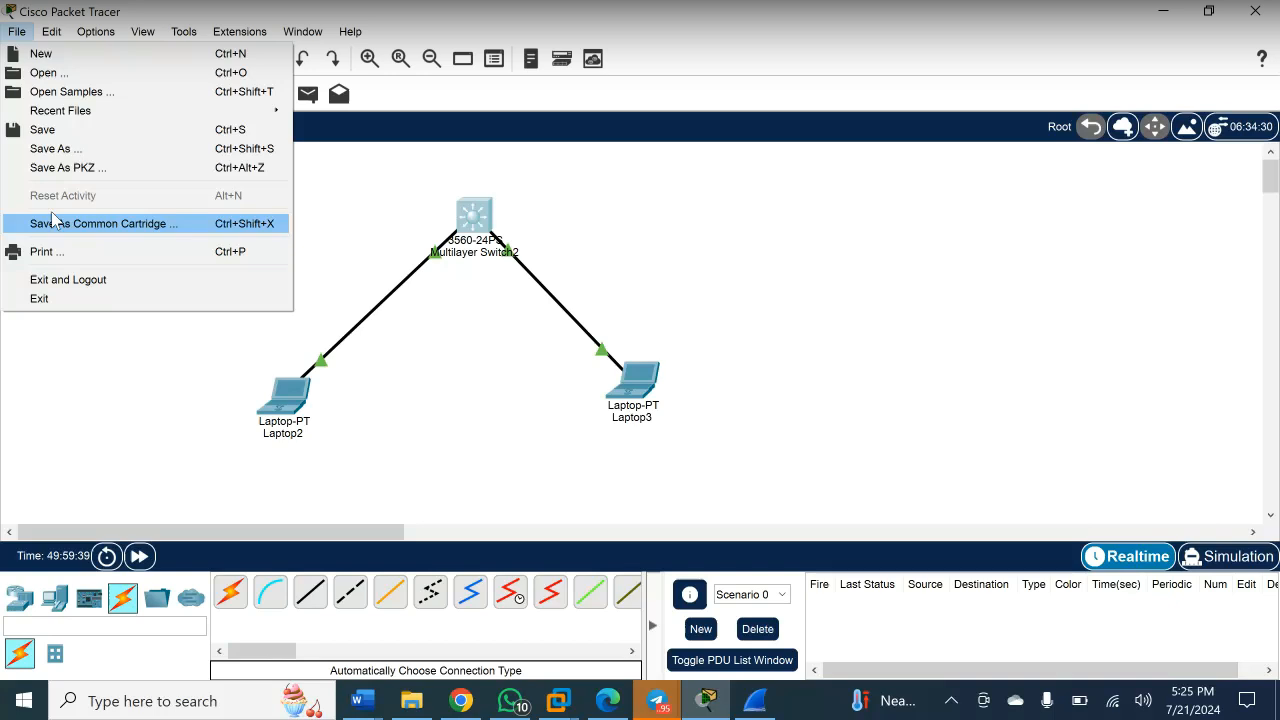
{"action": "left_click", "coordinate": [393, 397]}
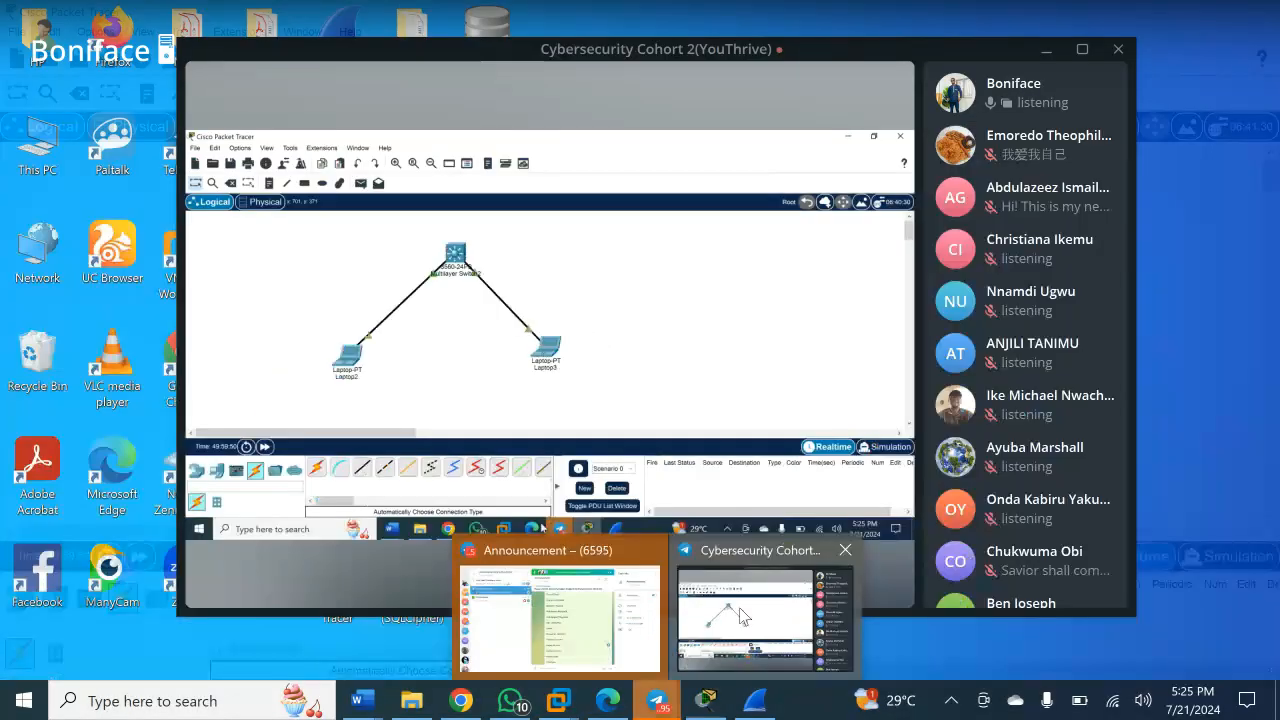
{"action": "left_click", "coordinate": [751, 614]}
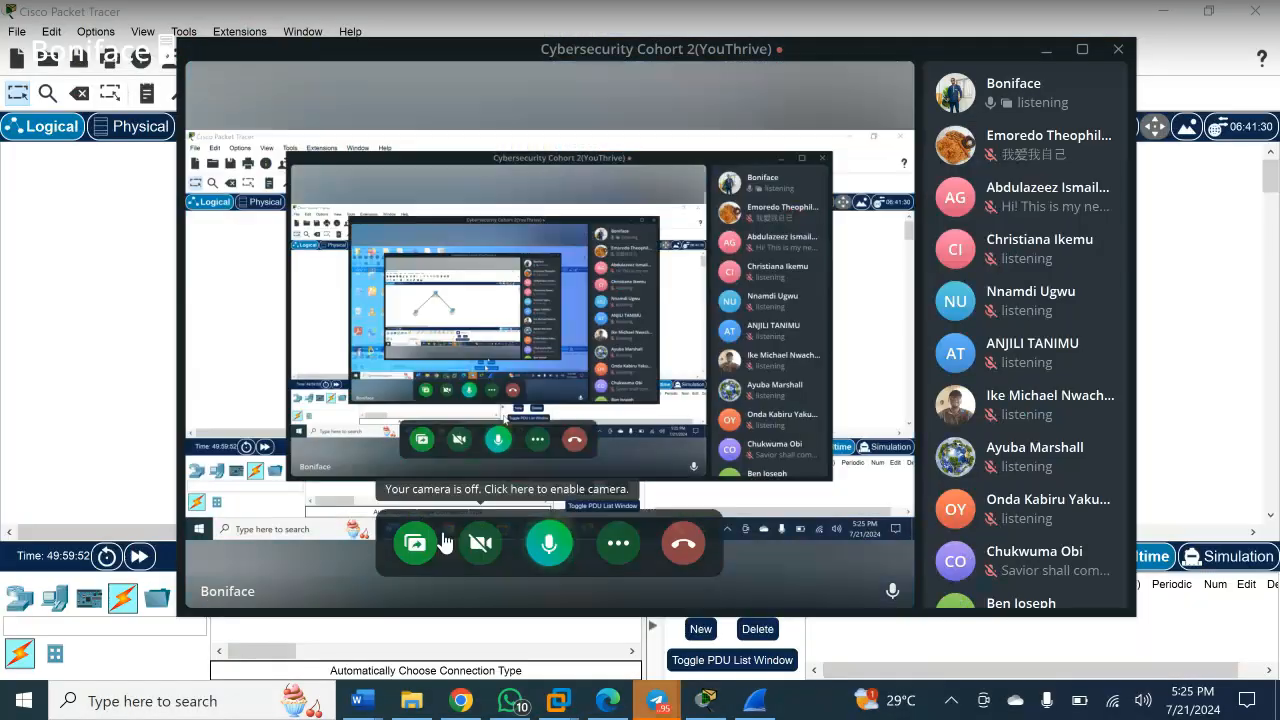